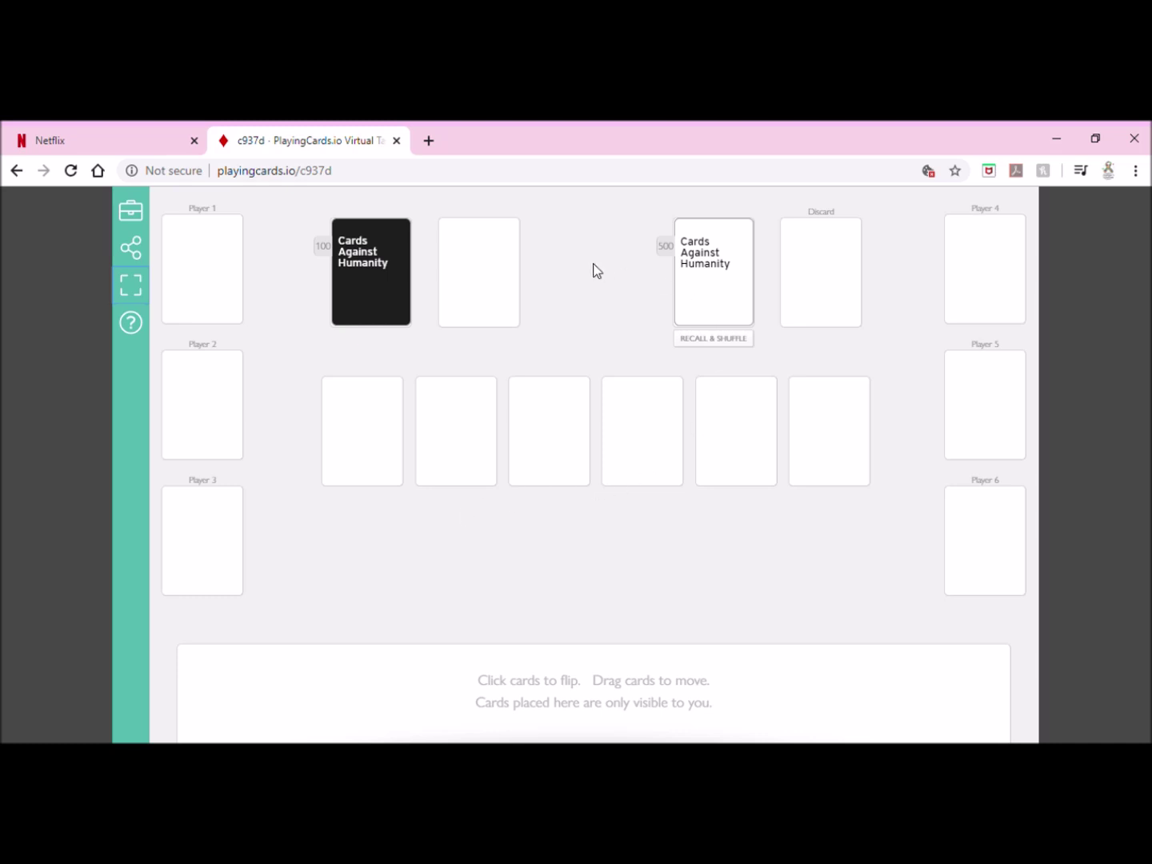
Draw four white cards from the deck into the private hand, and reveal a black card in the slot beside its deck.
drag(705, 270, 219, 694)
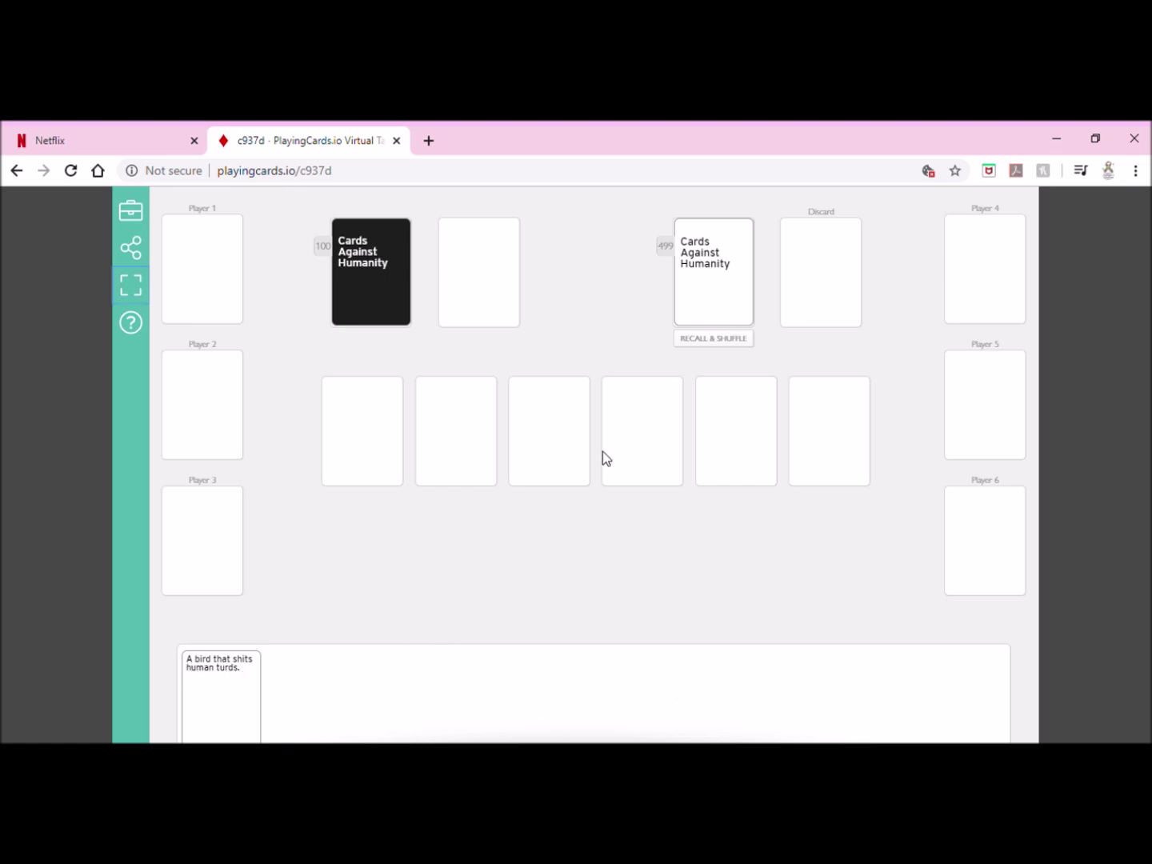
drag(704, 284, 321, 709)
drag(728, 296, 465, 688)
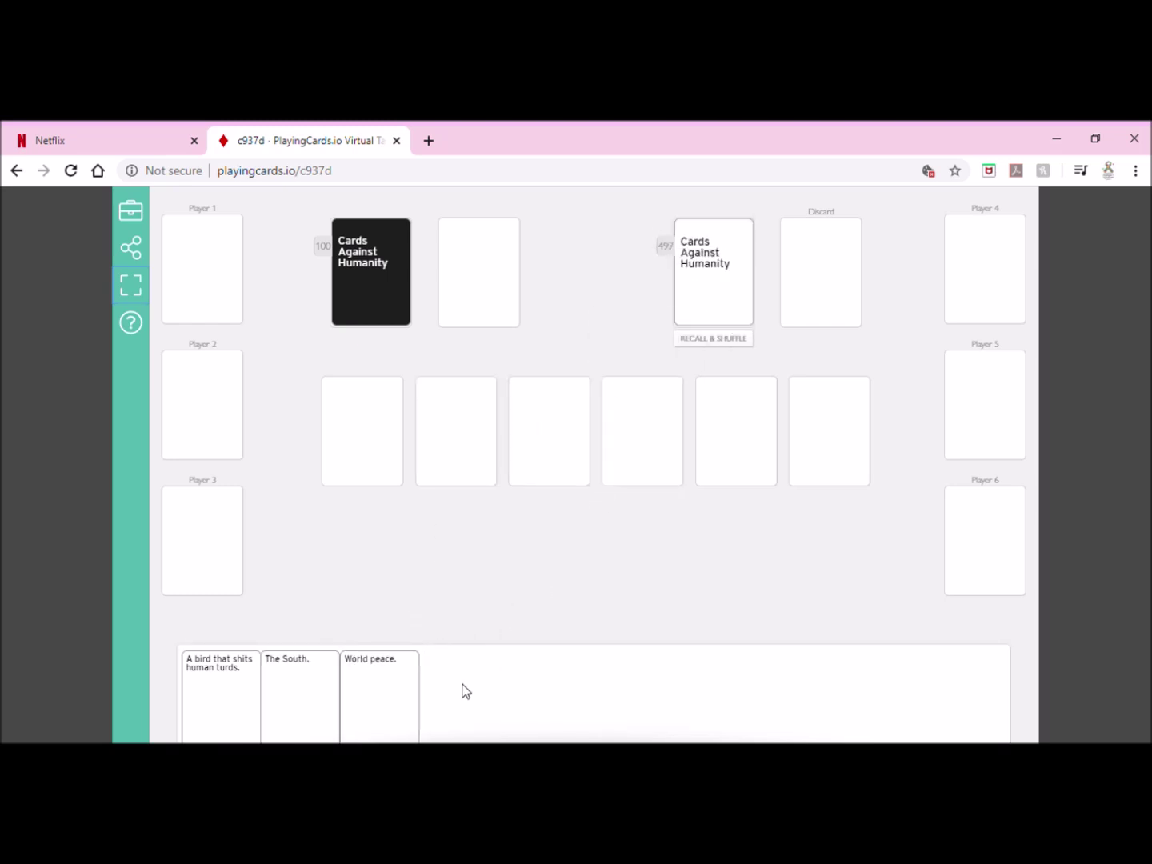
drag(714, 253, 482, 724)
drag(365, 271, 476, 271)
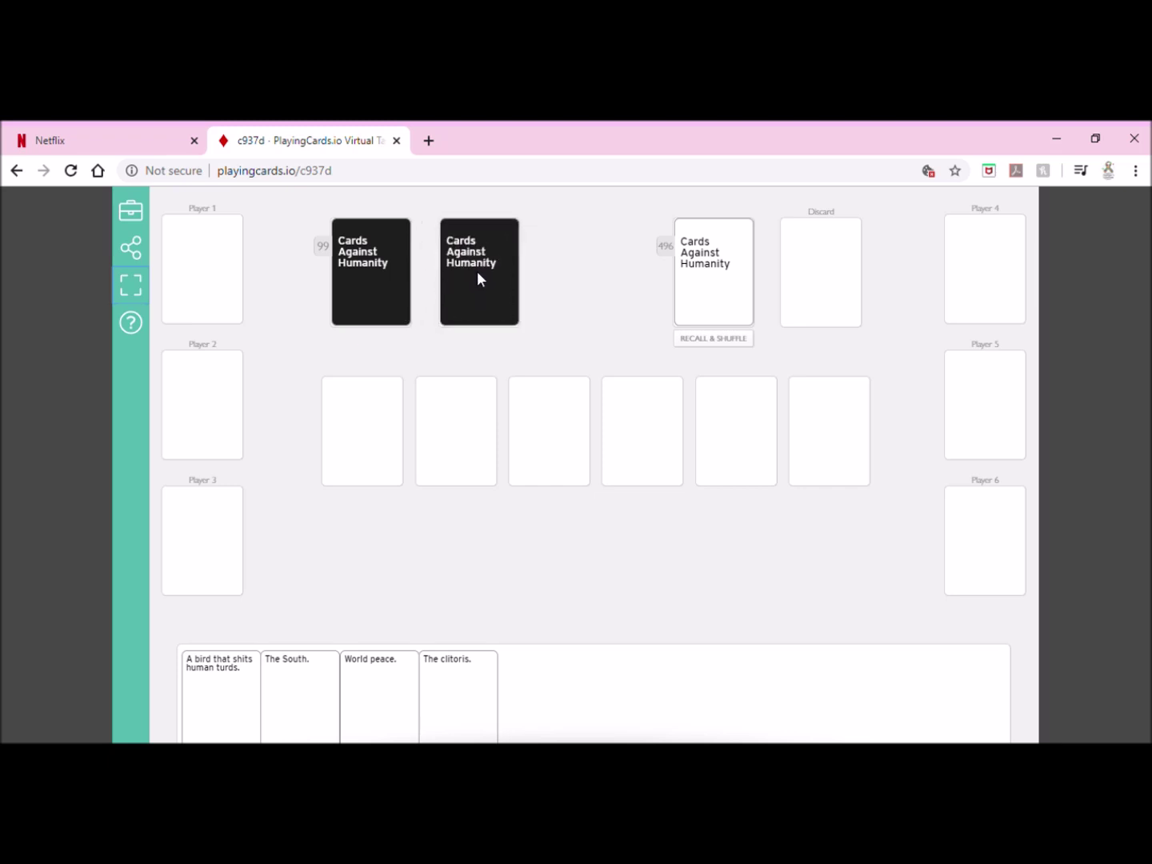
click(477, 271)
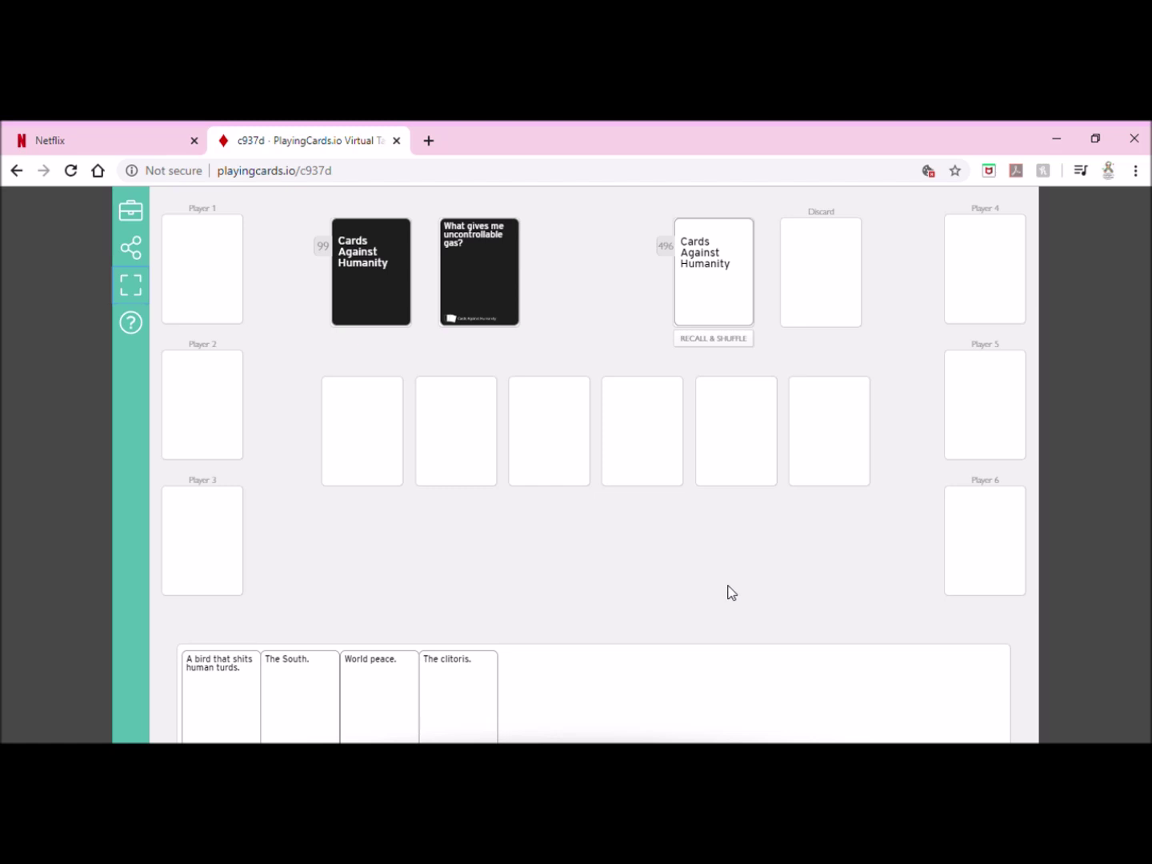
Play "A bird that shits human turds." and "World peace." from the hand into the first two answer slots and turn both face up.
click(300, 702)
click(300, 701)
click(212, 692)
drag(211, 692, 354, 416)
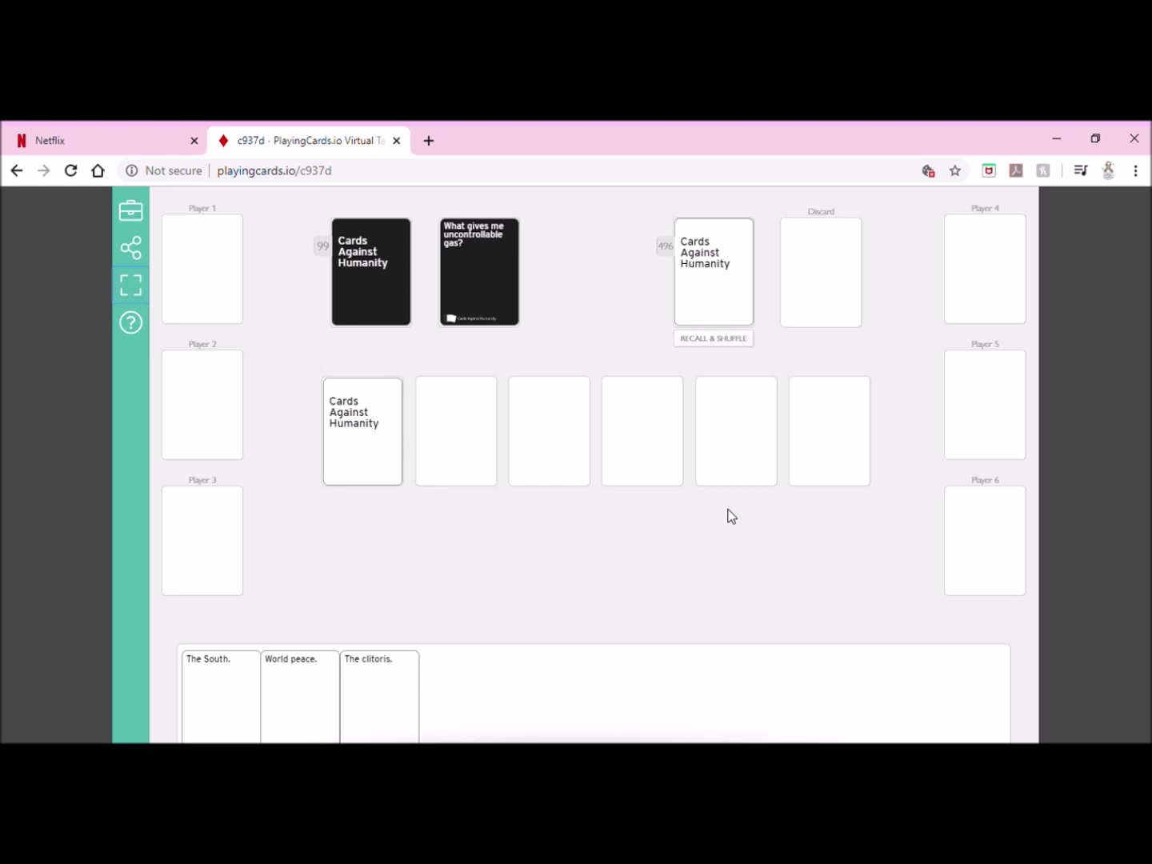
click(386, 456)
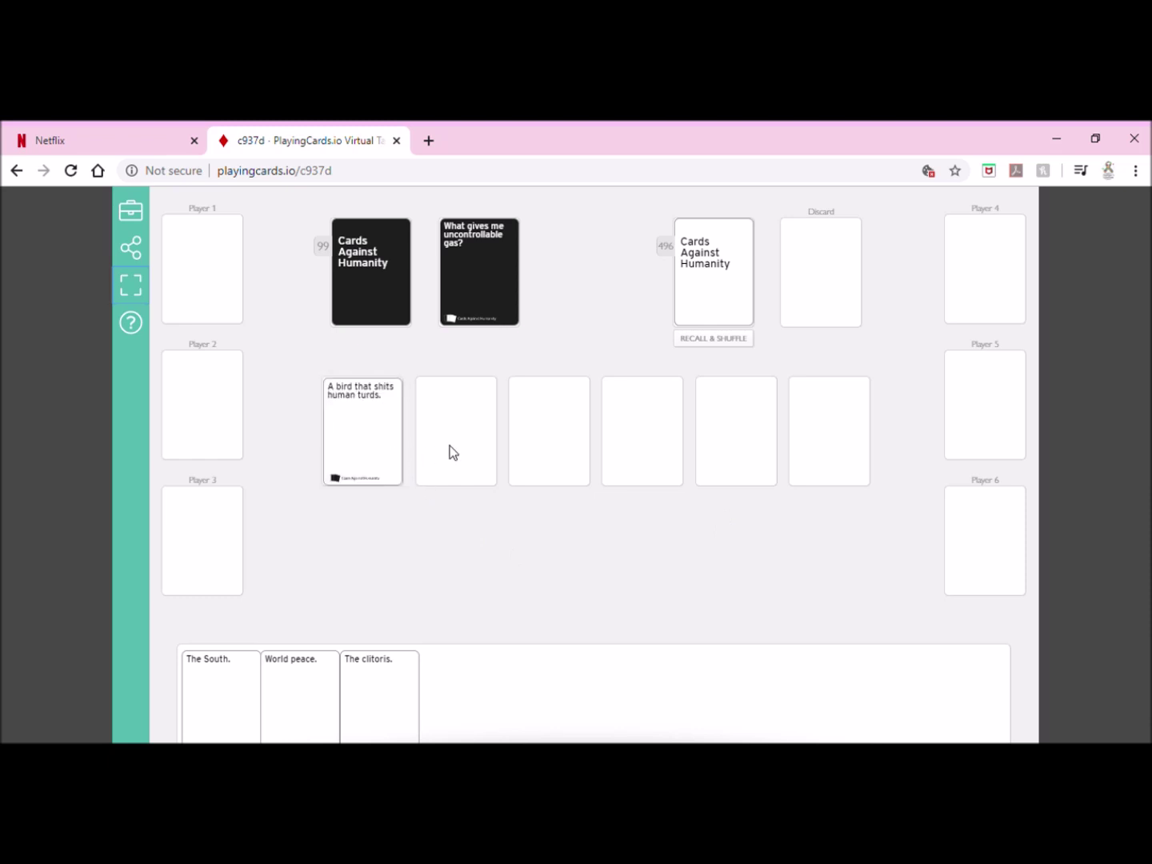
drag(304, 694, 472, 427)
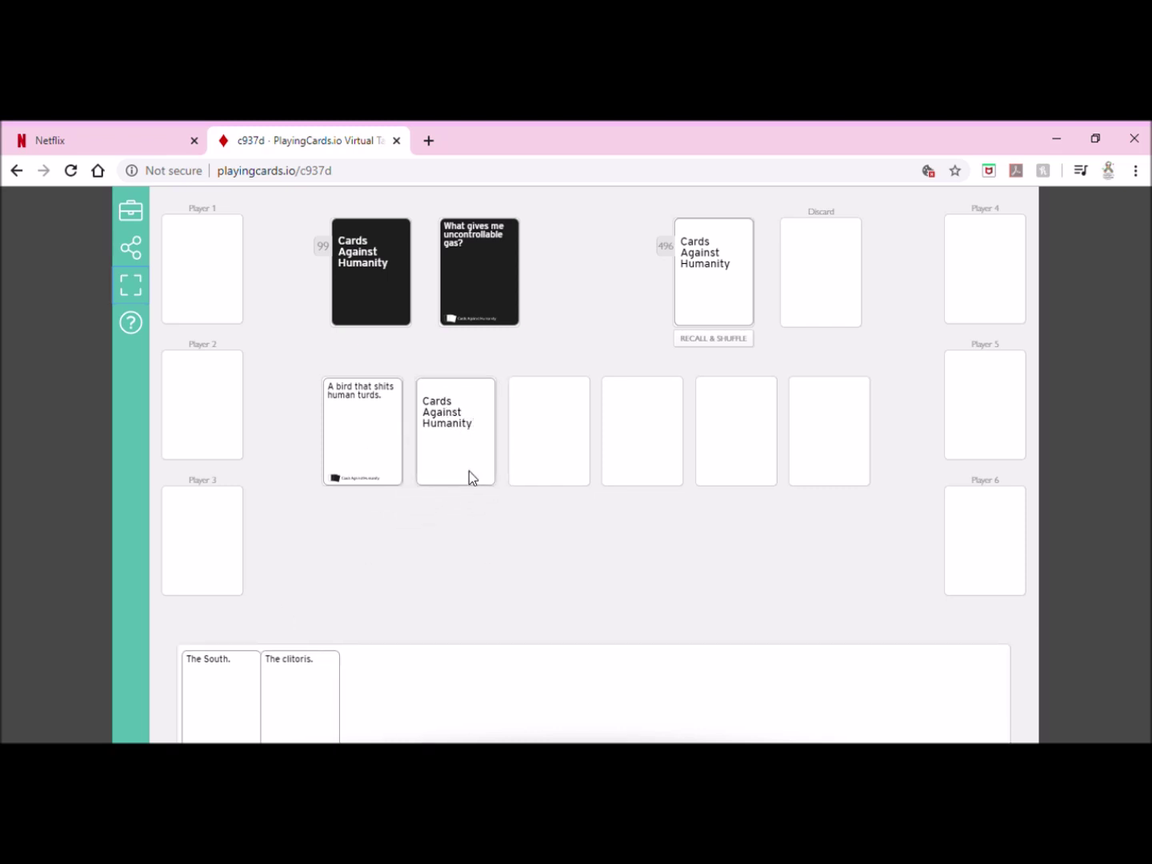
click(467, 450)
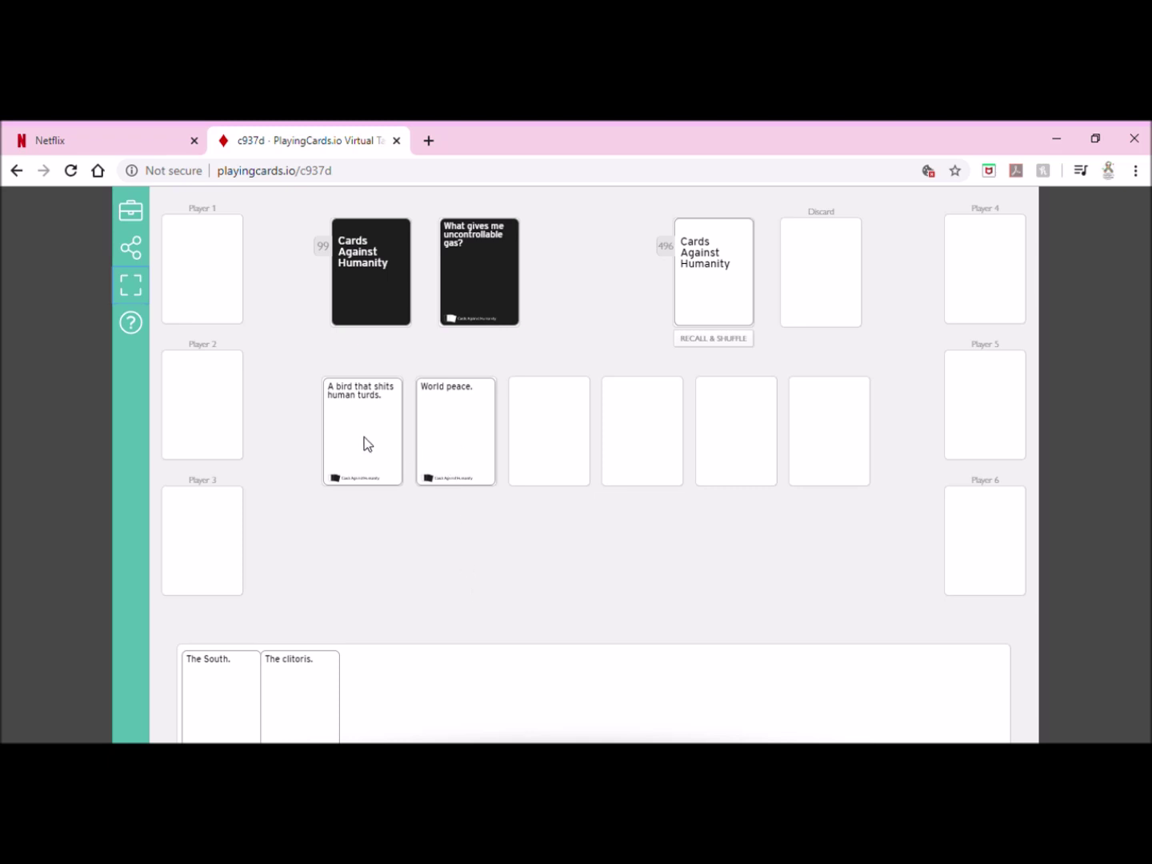
Discard the white card in the first answer slot and award the face-up black card to Player 2.
drag(363, 437, 821, 273)
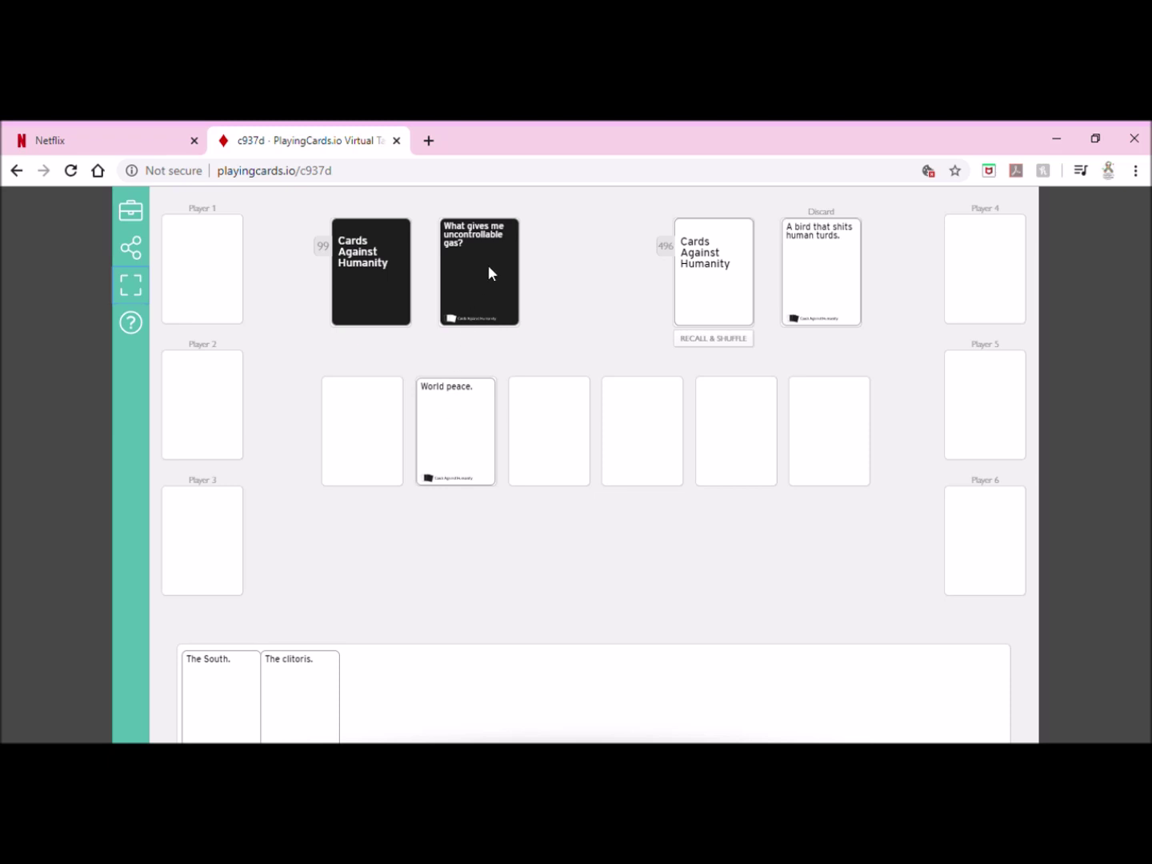
drag(488, 262, 212, 396)
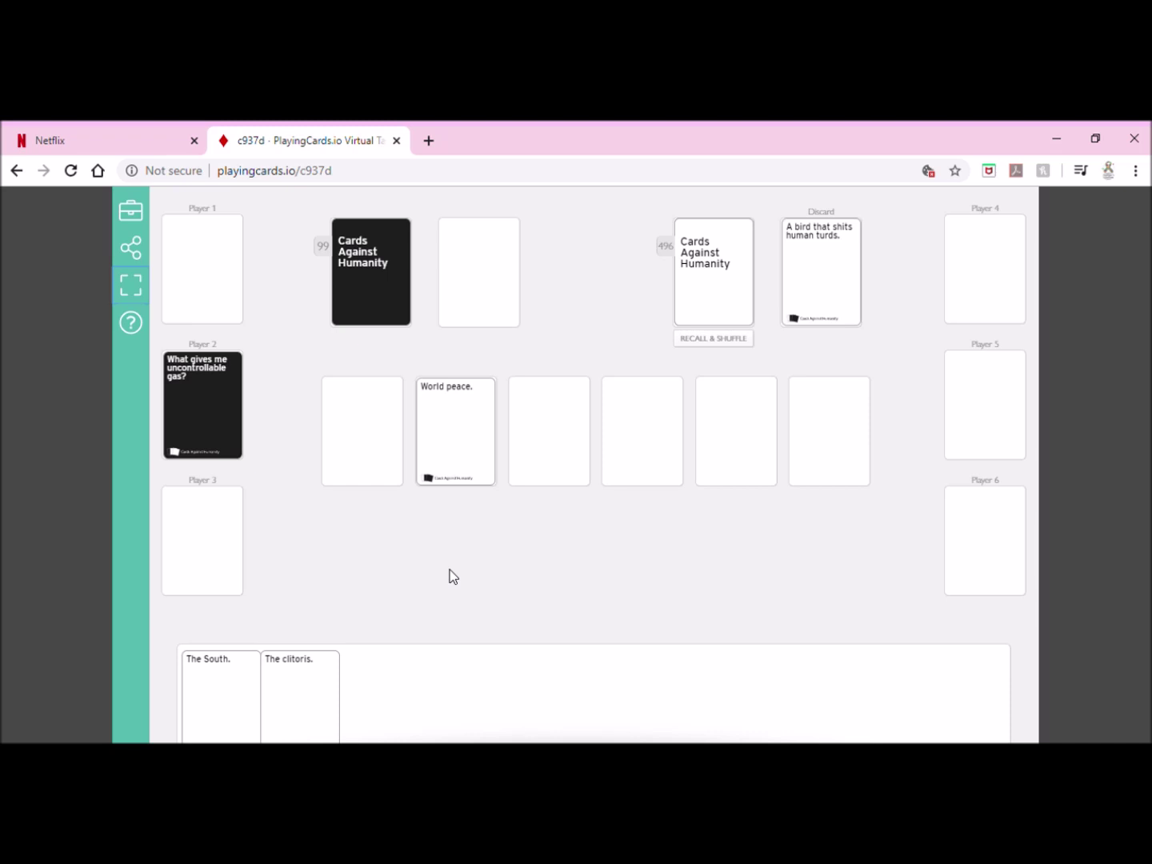
Transfer two black cards from the deck to the adjacent slot and turn the deck's next card face up.
click(364, 299)
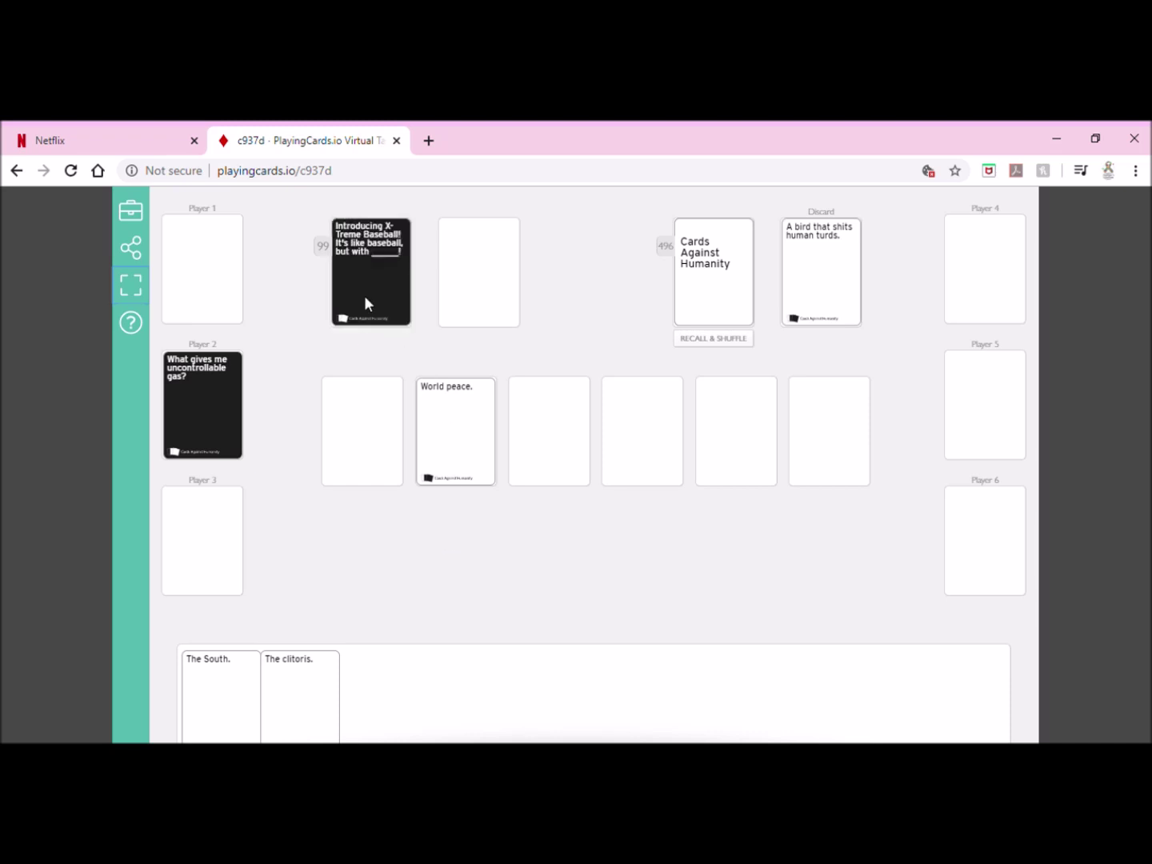
click(363, 292)
drag(364, 292, 466, 285)
drag(361, 278, 477, 276)
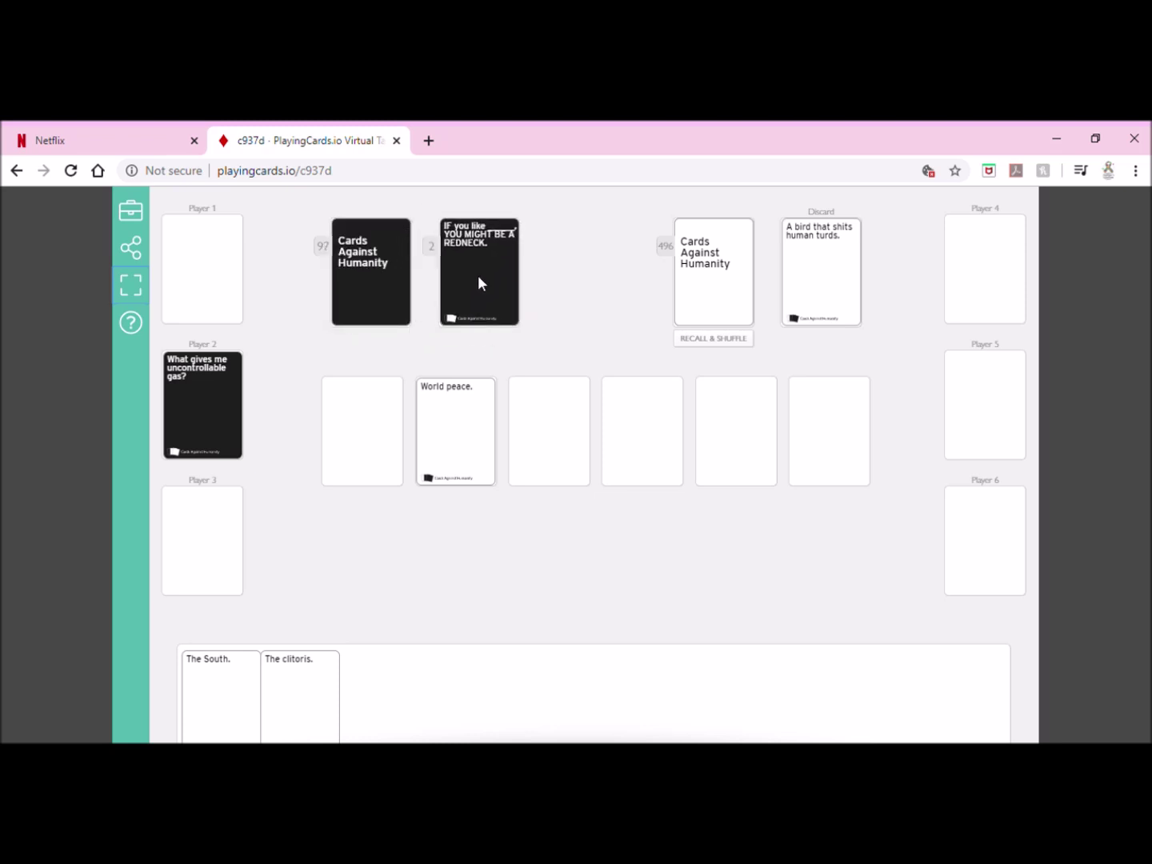
click(362, 278)
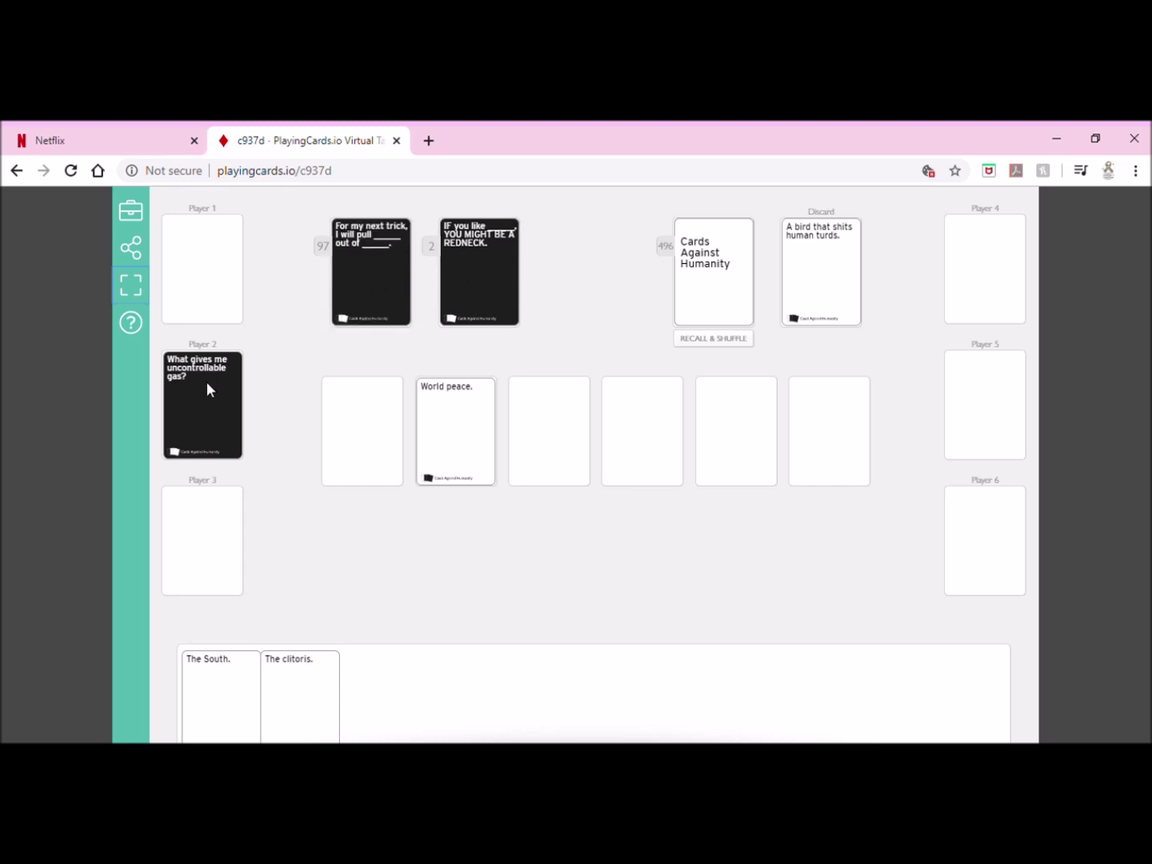
Turn the "YOU MIGHT BE A REDNECK" card face down and give both drawn black cards to Player 1.
click(495, 252)
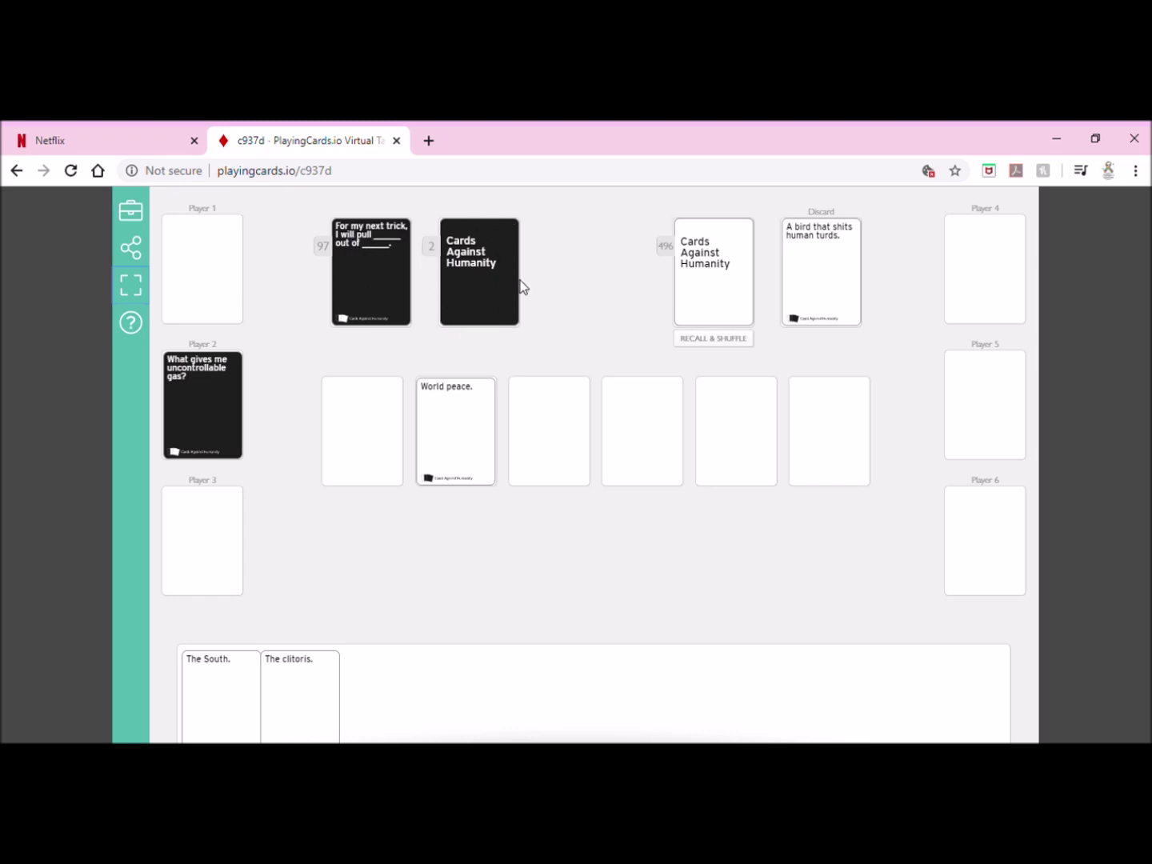
drag(466, 287, 232, 288)
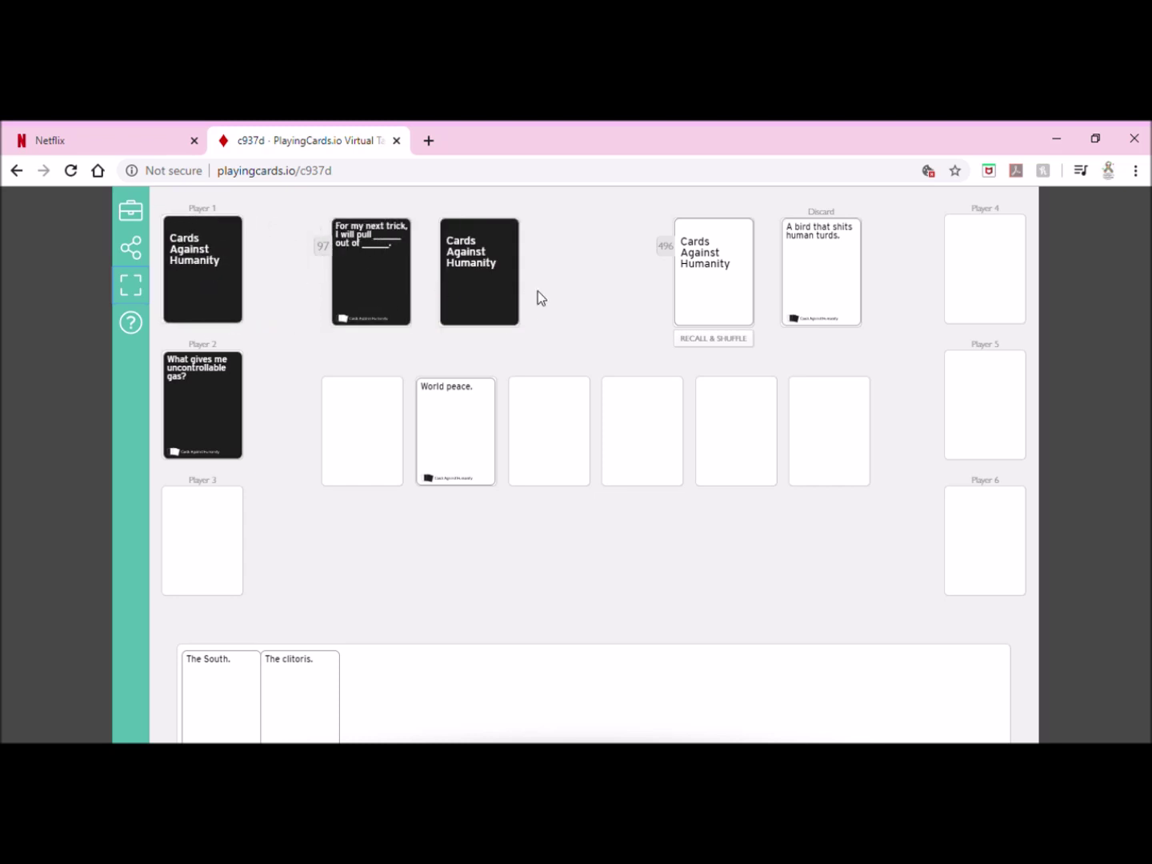
drag(497, 281, 216, 278)
Place two face-down white cards each in the first and third answer slots, and discard the "World peace." card.
drag(720, 282, 364, 432)
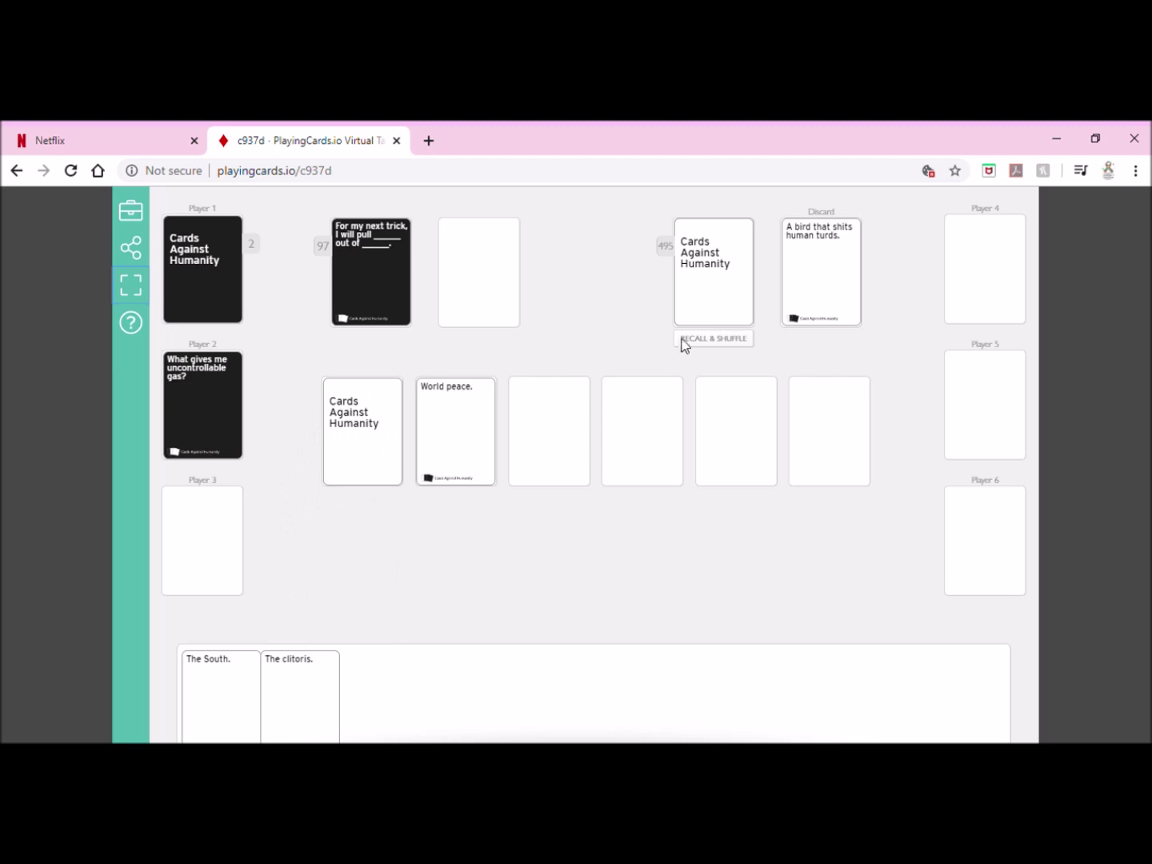
drag(694, 266, 367, 432)
drag(465, 414, 831, 249)
drag(730, 258, 552, 432)
drag(722, 275, 553, 438)
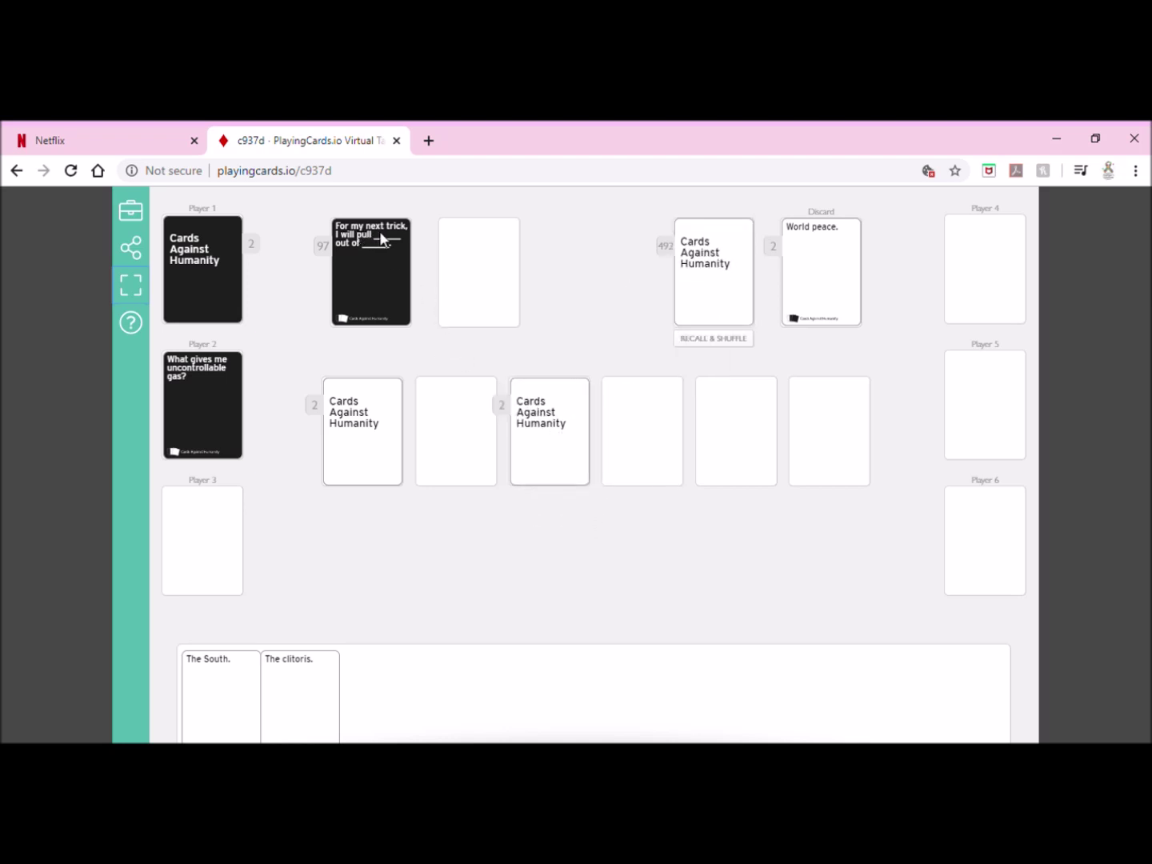
Reveal both white cards in the first and third answer slots, restacking each pair in its own slot.
drag(366, 476, 493, 278)
click(376, 464)
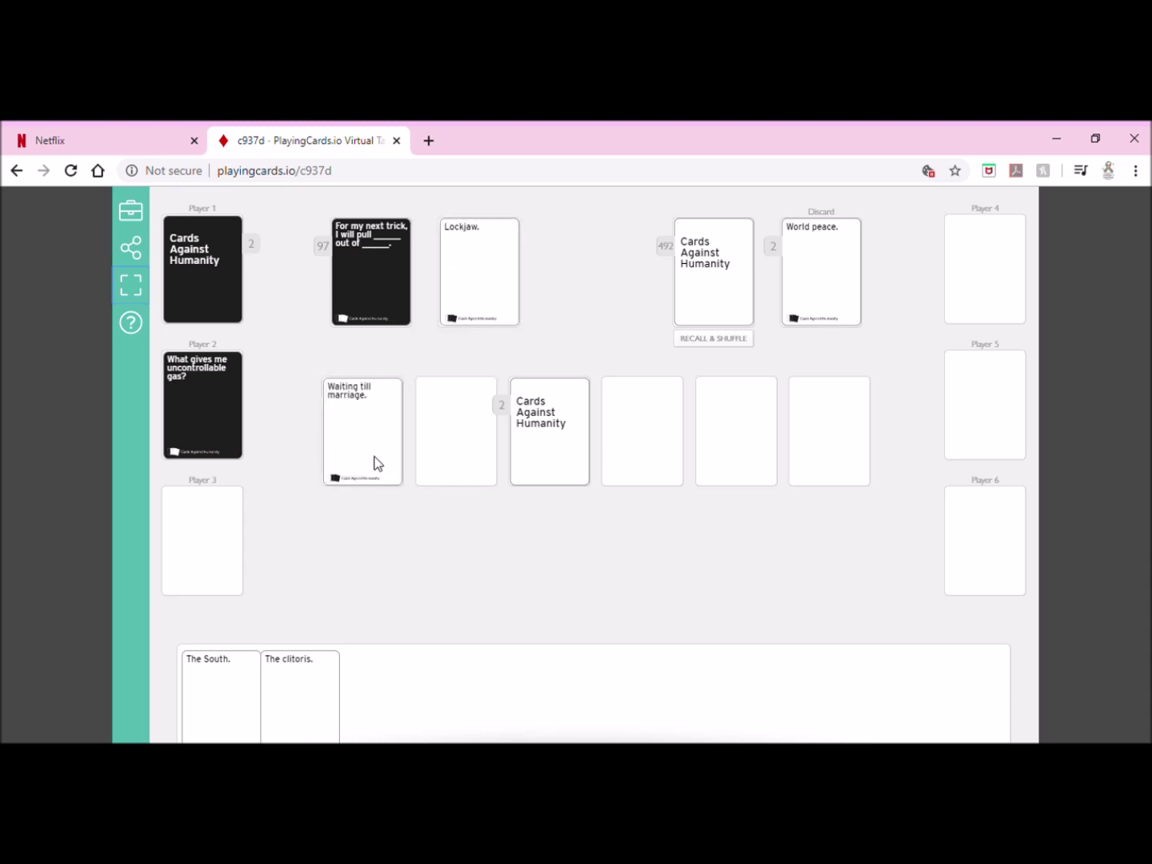
drag(471, 260, 360, 443)
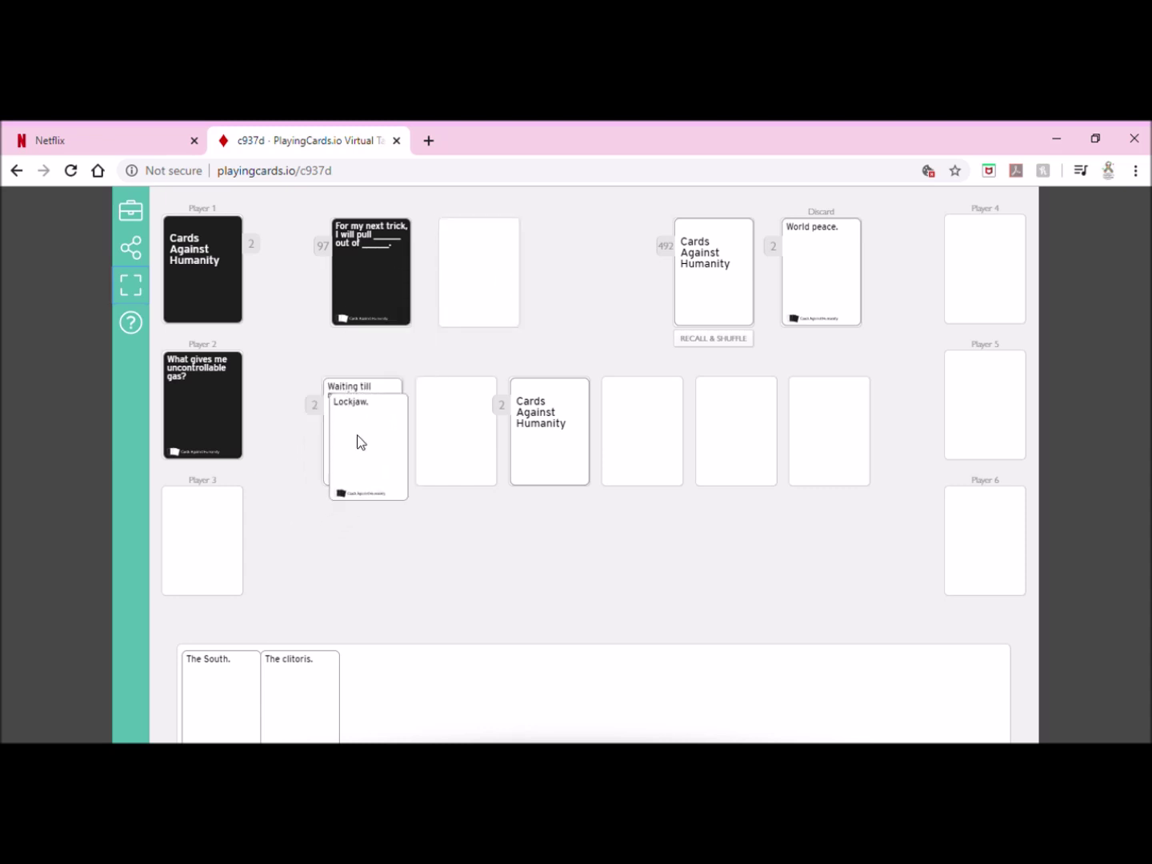
click(567, 429)
drag(566, 430, 514, 271)
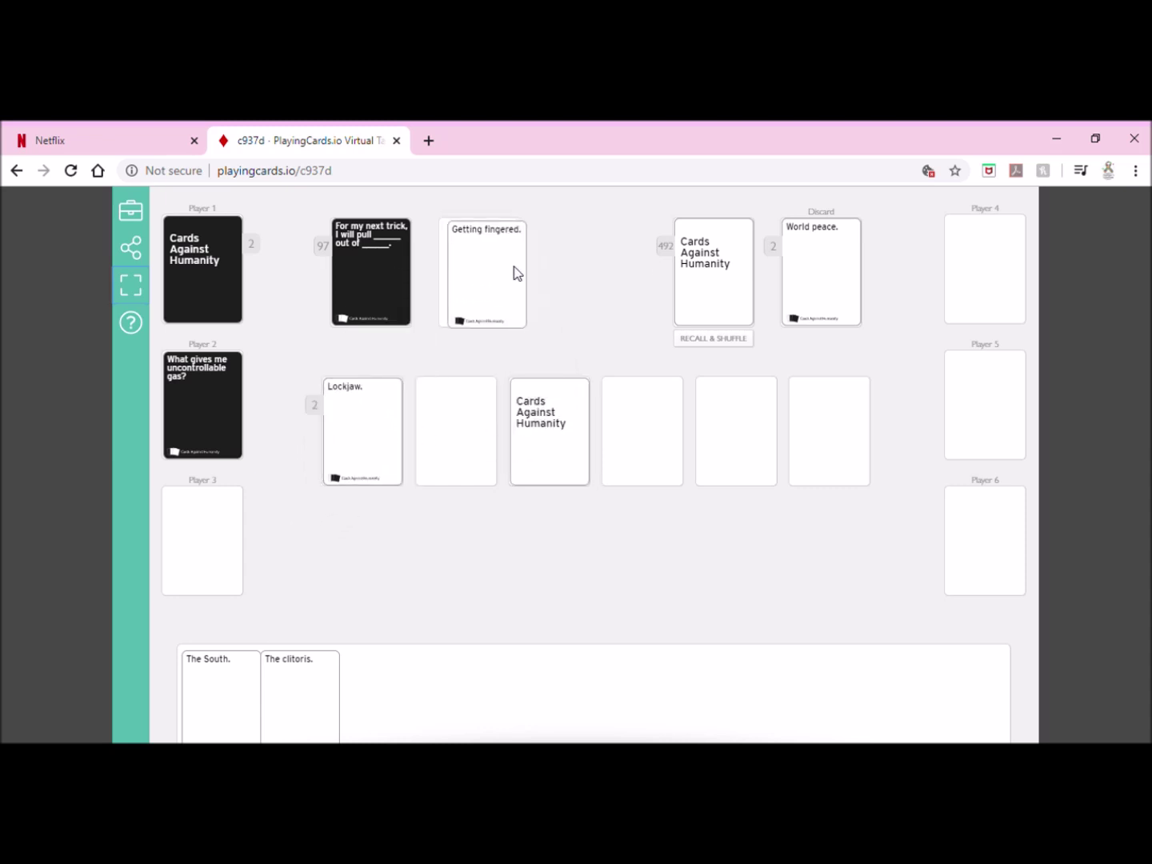
click(553, 411)
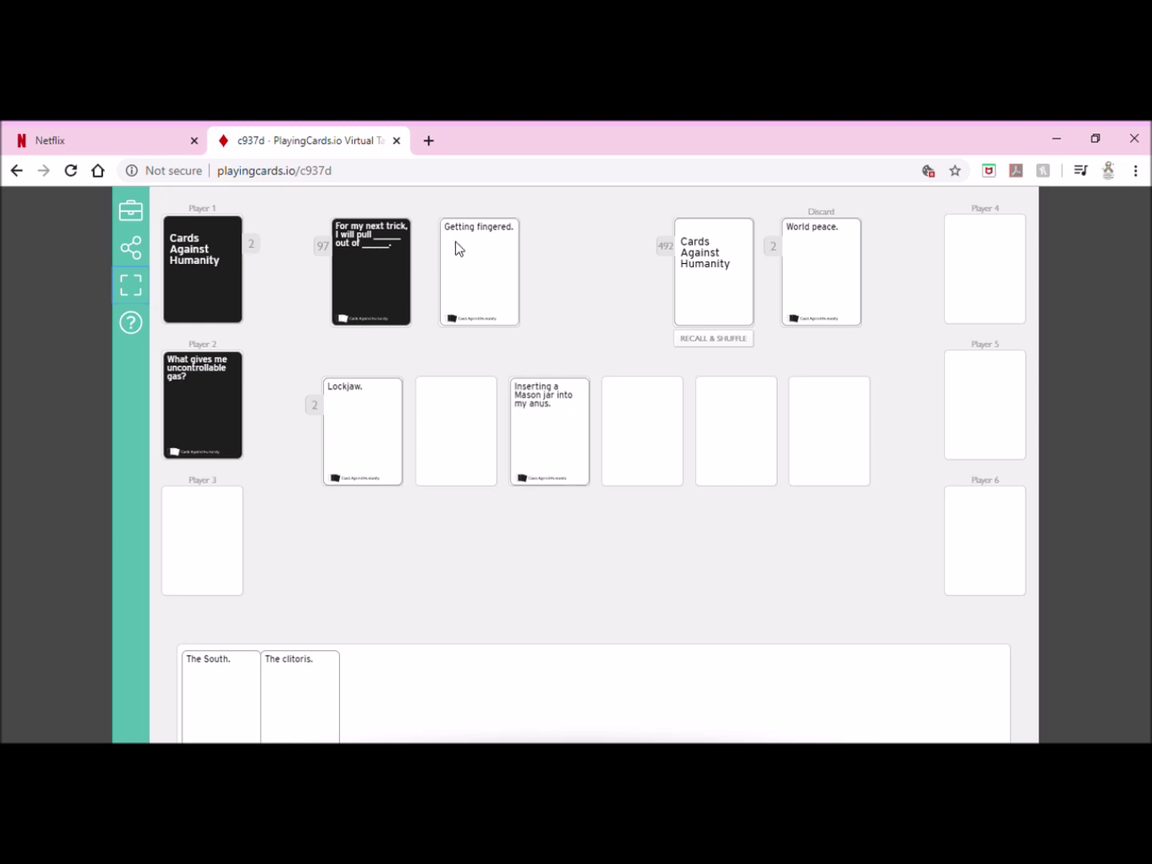
drag(455, 241, 526, 411)
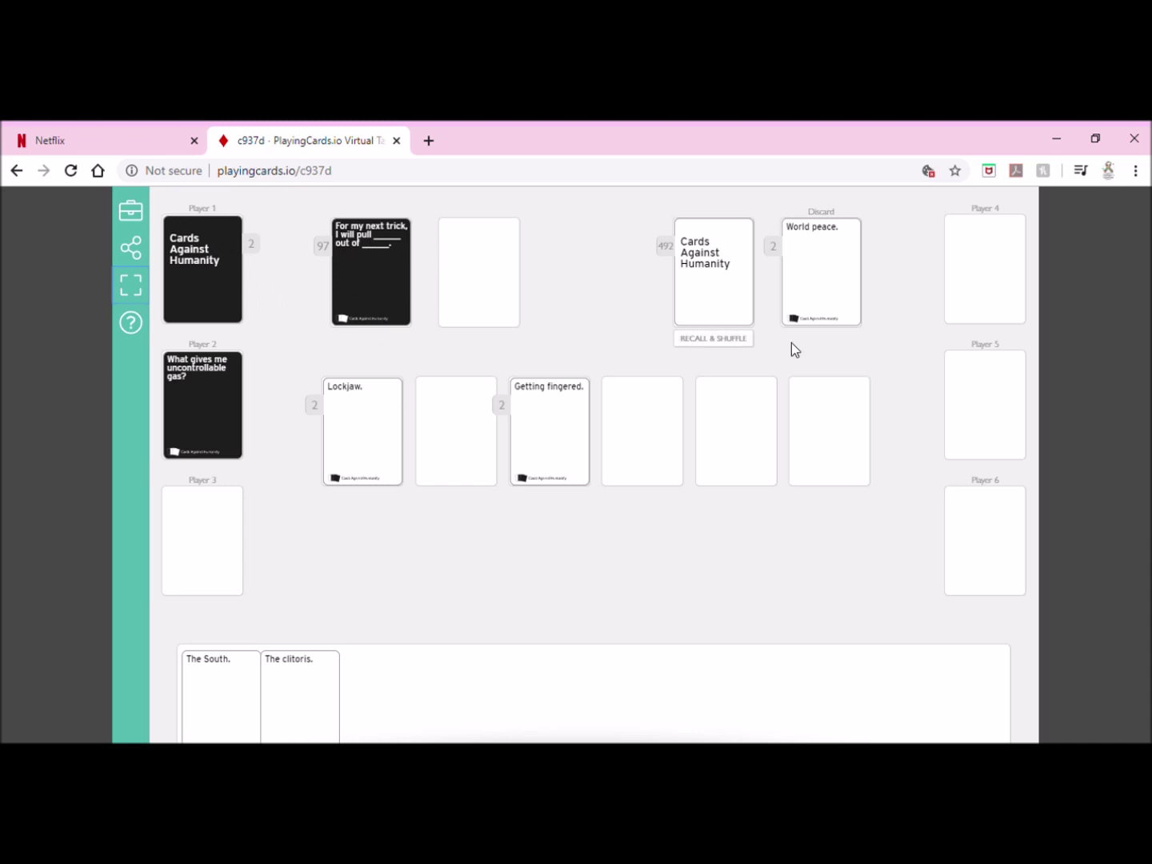
Switch the table to edit mode and add an Empty Card Holder widget to the board.
click(132, 218)
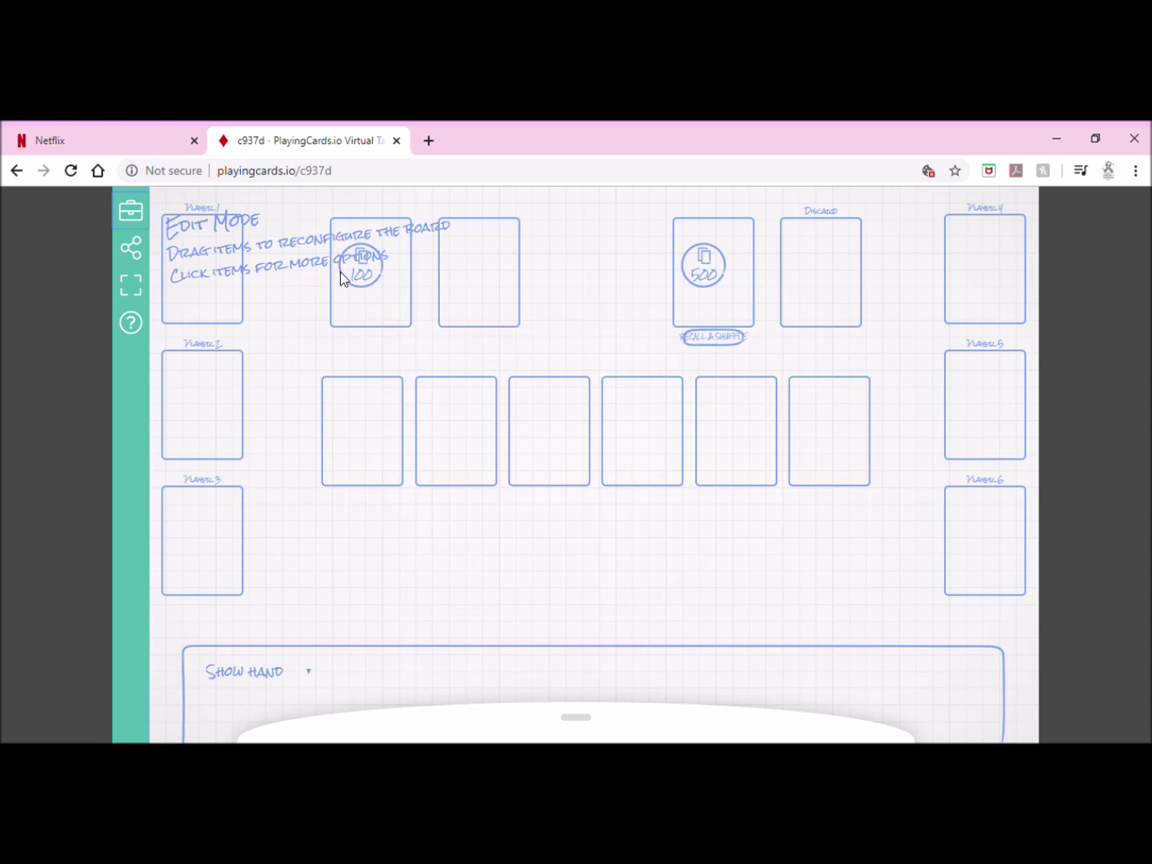
click(573, 718)
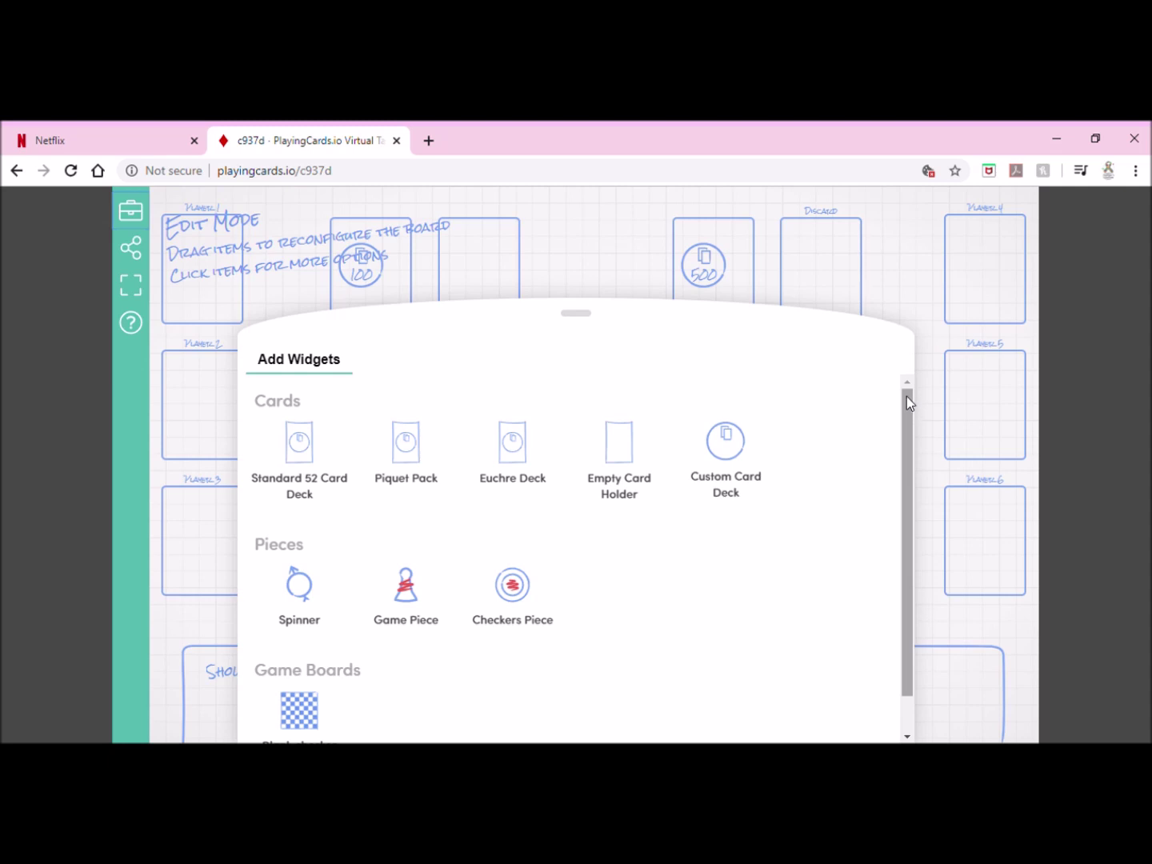
drag(907, 396, 906, 454)
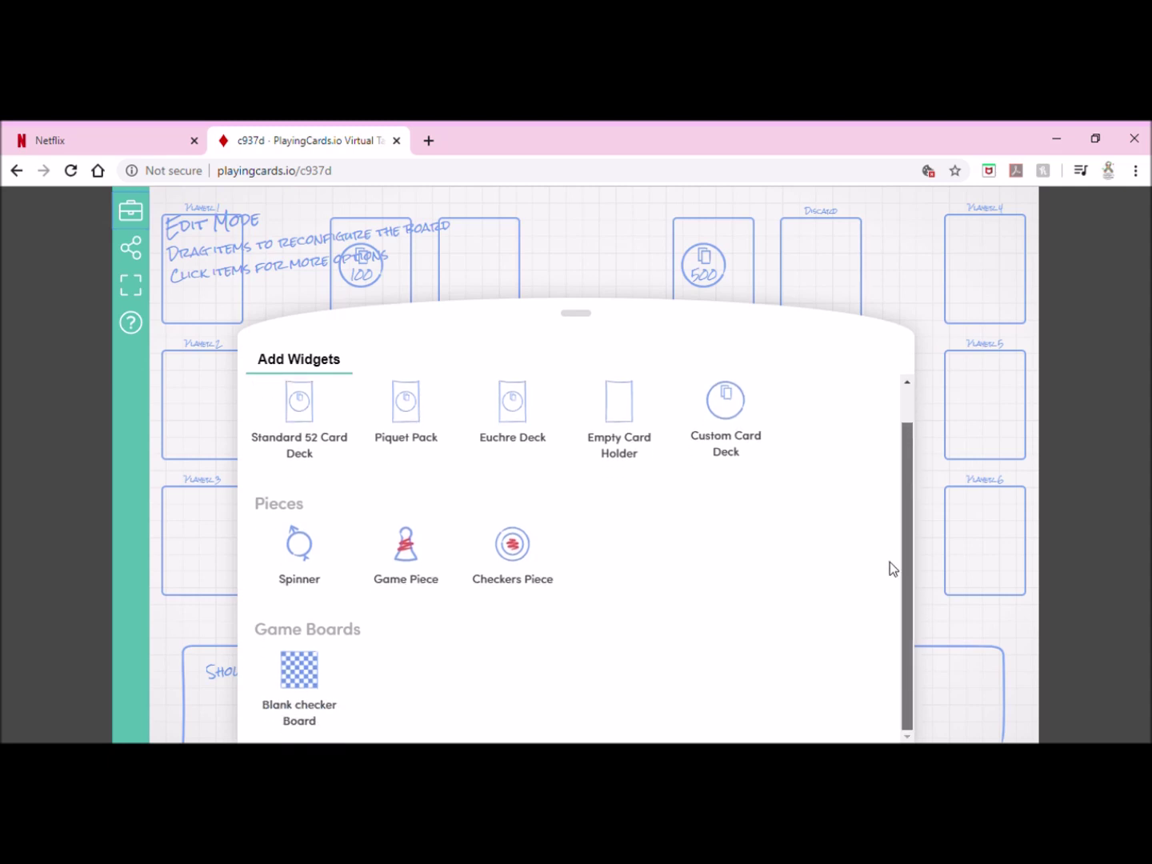
click(906, 410)
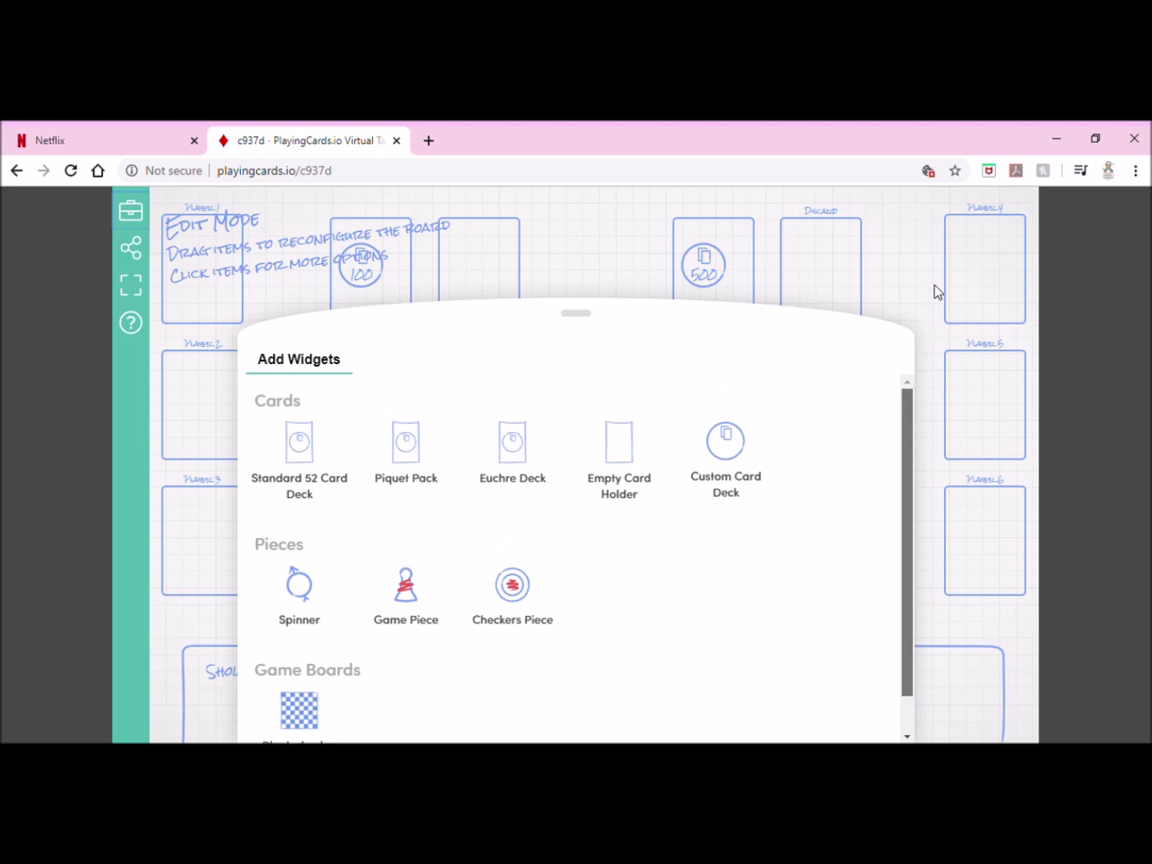
click(624, 448)
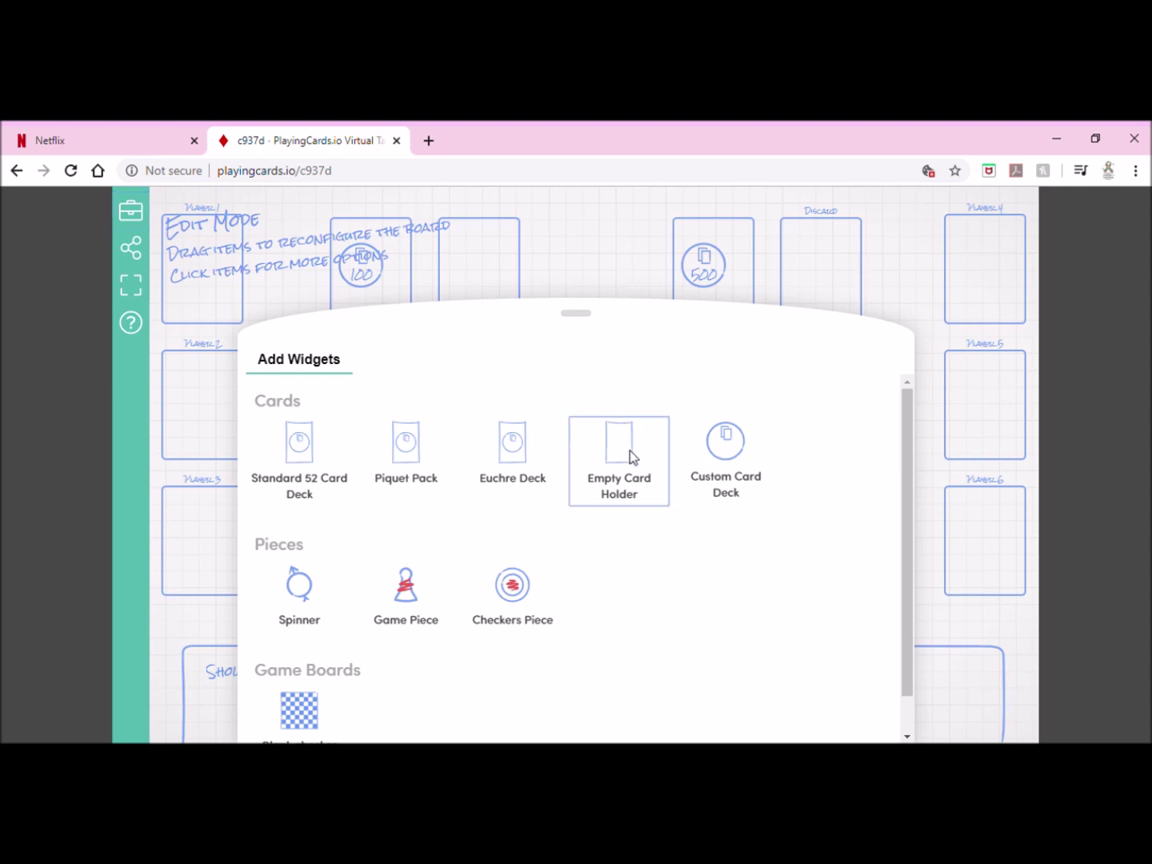
click(631, 450)
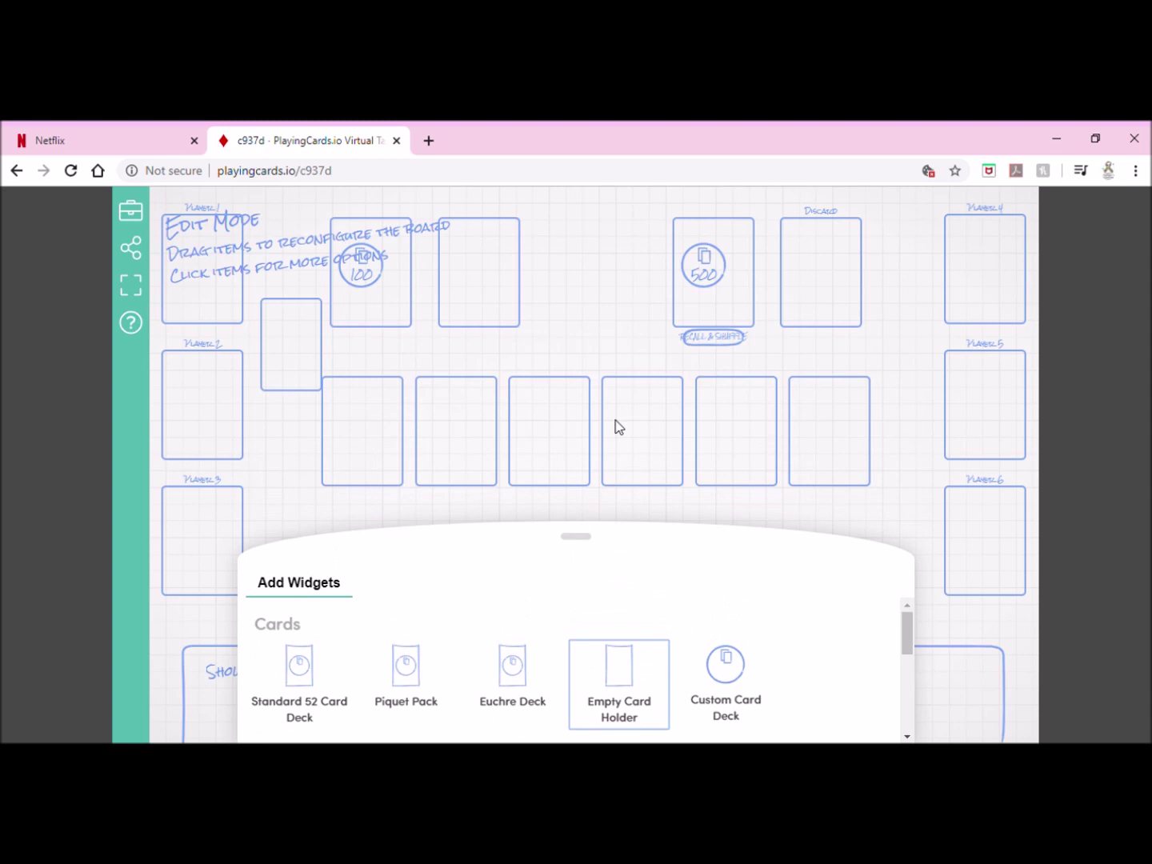
click(581, 541)
Position the new card holder beneath the answer row, just above the hand area, and label it "Player 7".
drag(304, 343, 342, 573)
click(339, 542)
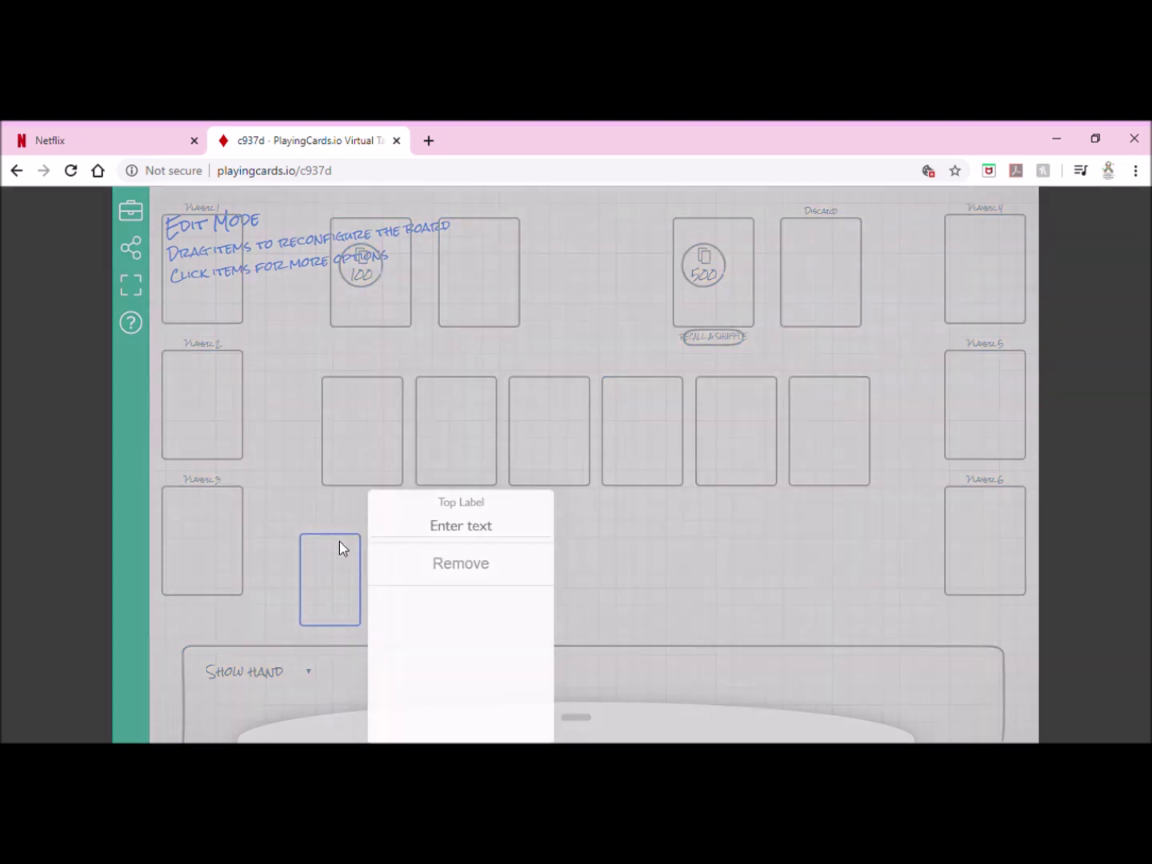
click(513, 535)
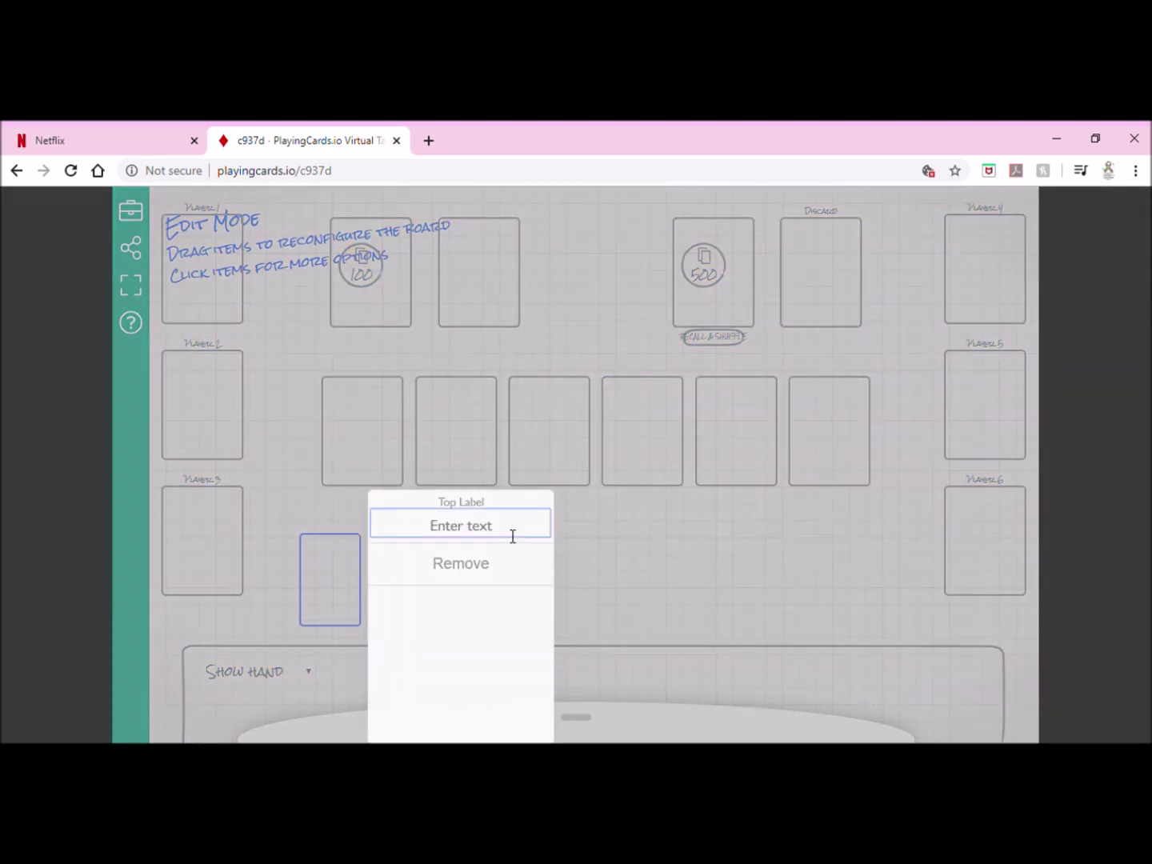
text(Player 7)
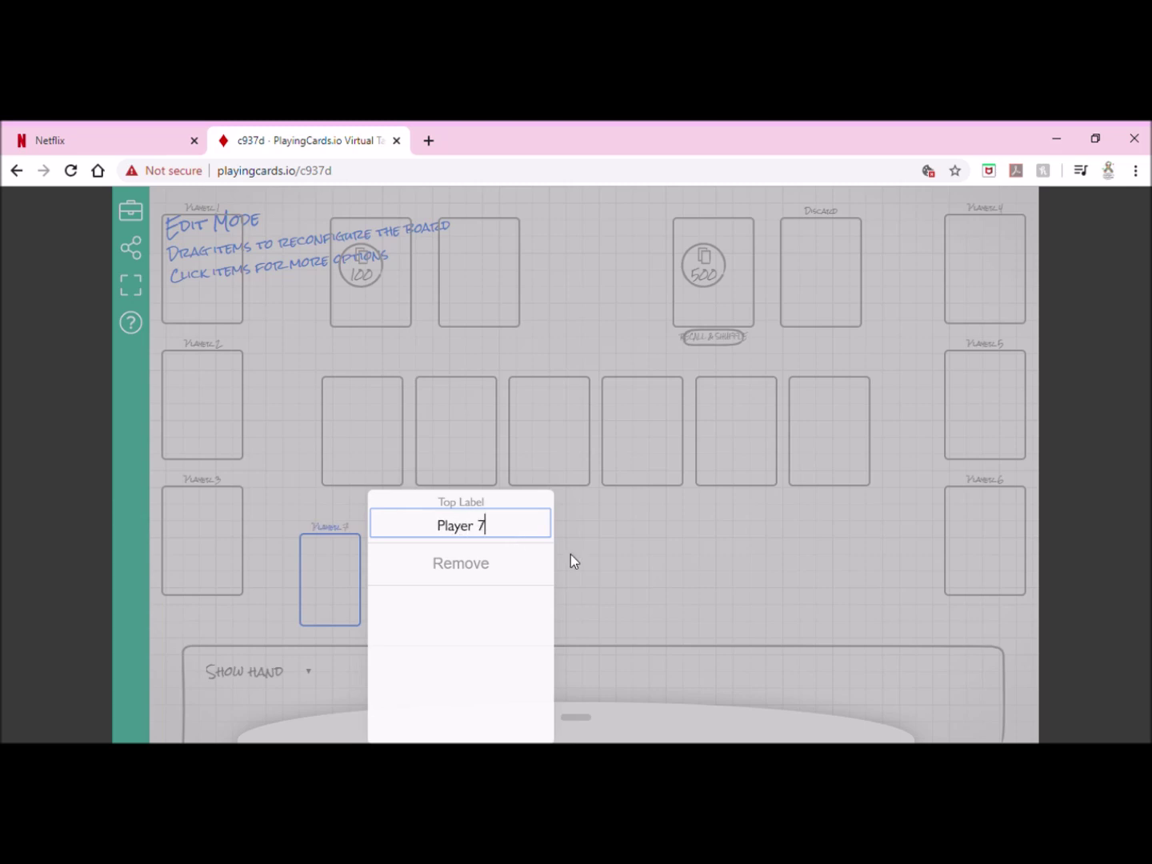
click(628, 563)
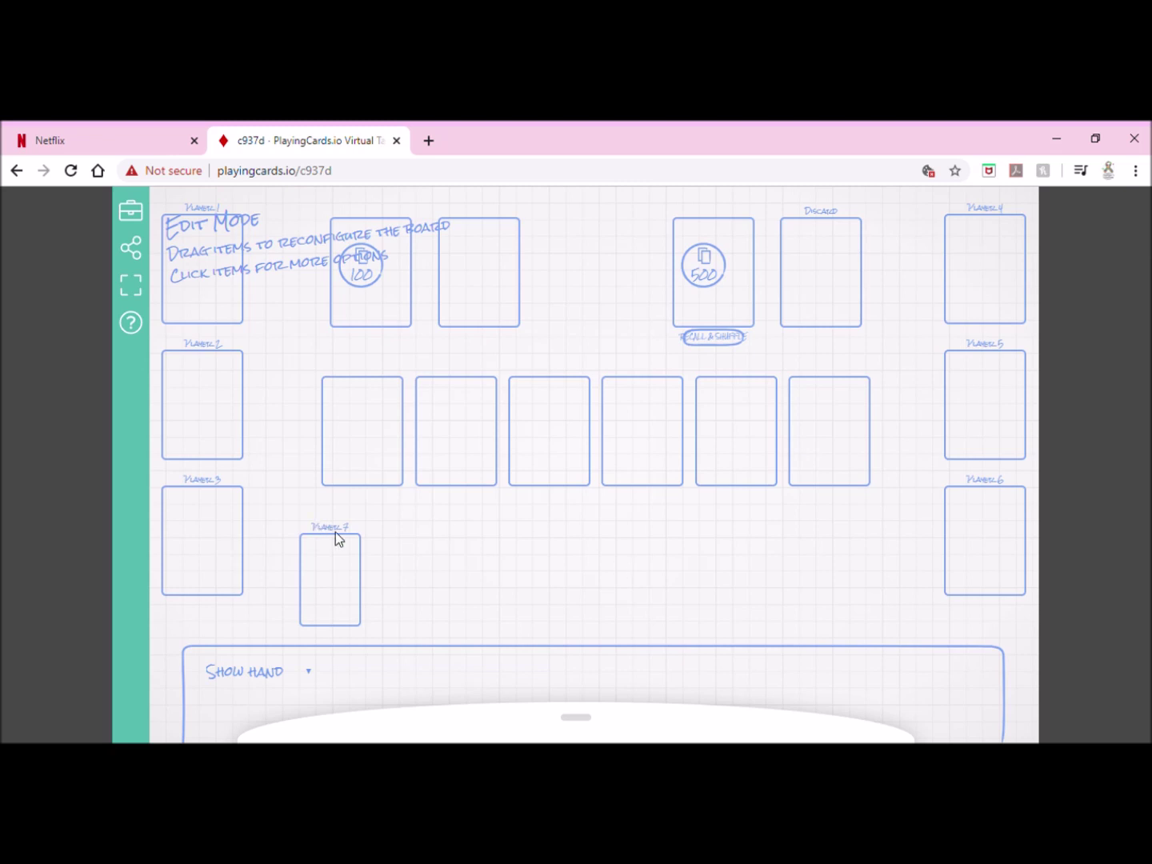
drag(332, 555, 236, 554)
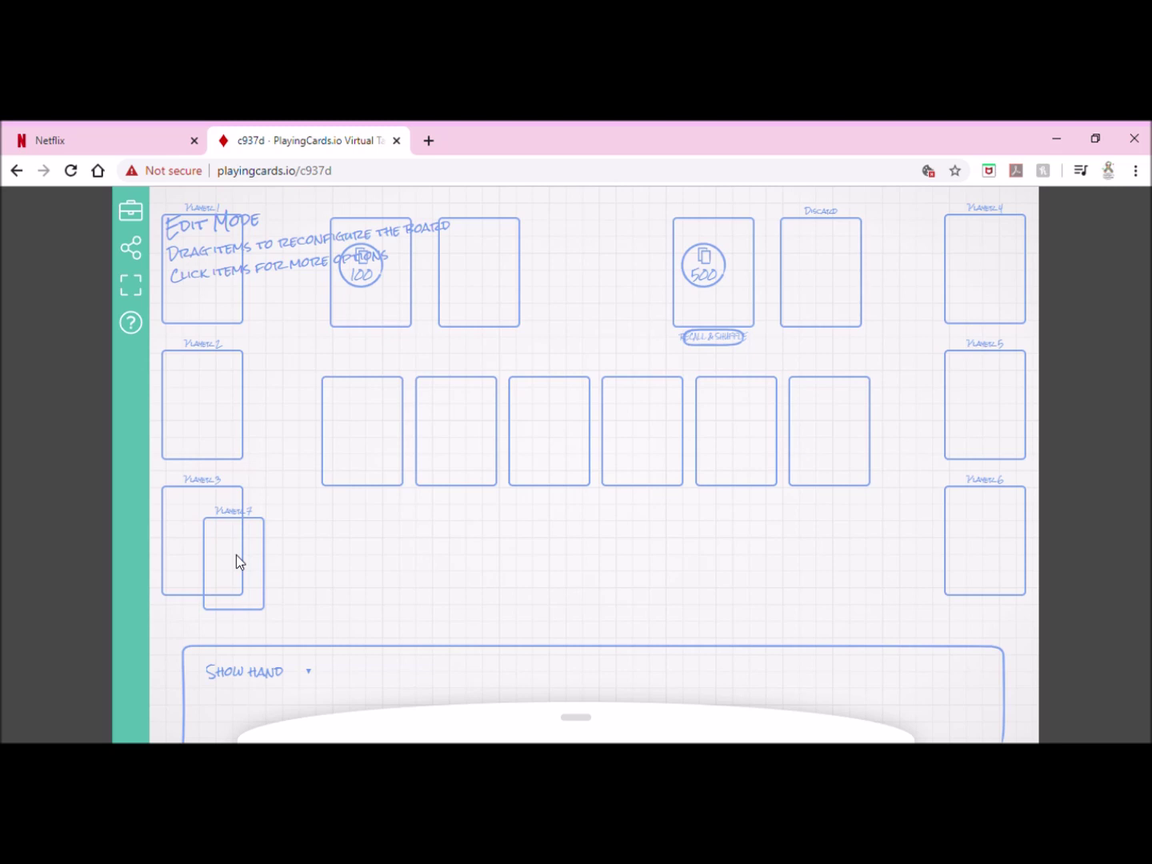
drag(247, 525, 394, 551)
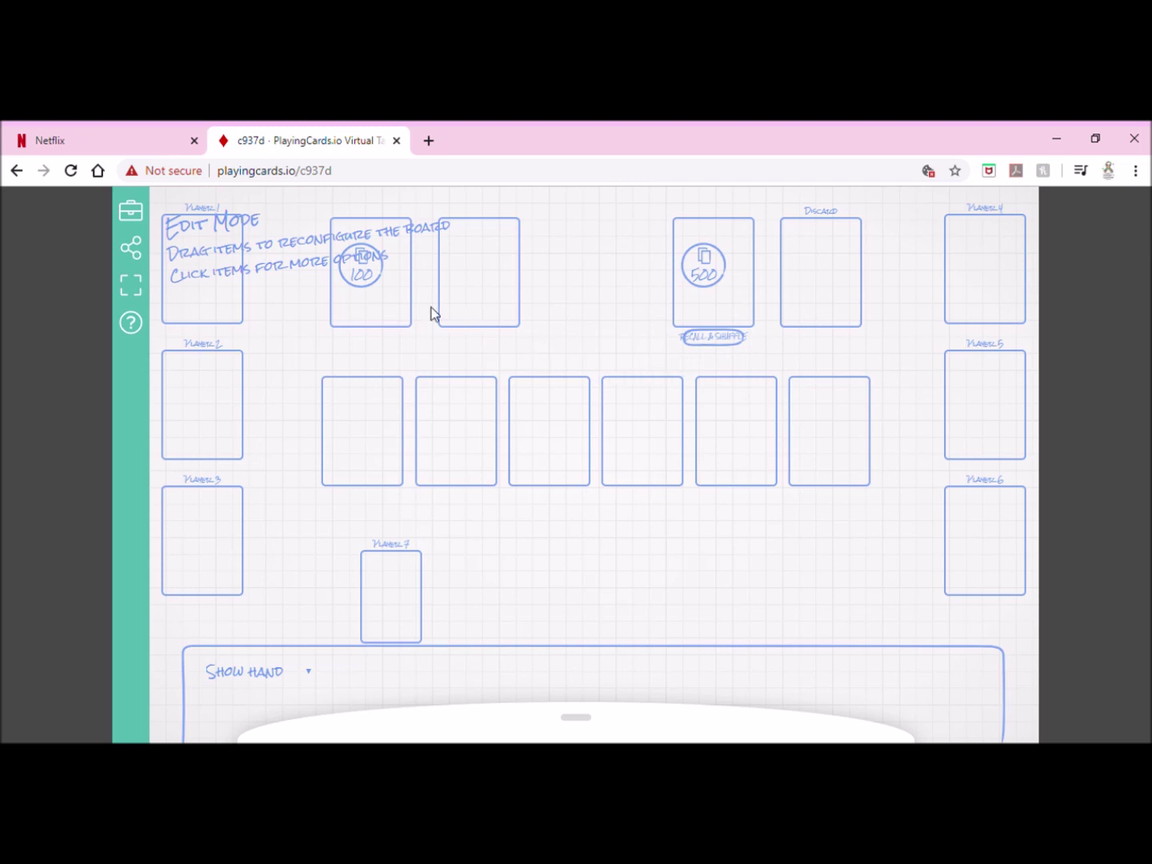
Add one copy of a new prompt card reading "______. That's what she said." to the black card deck.
click(367, 279)
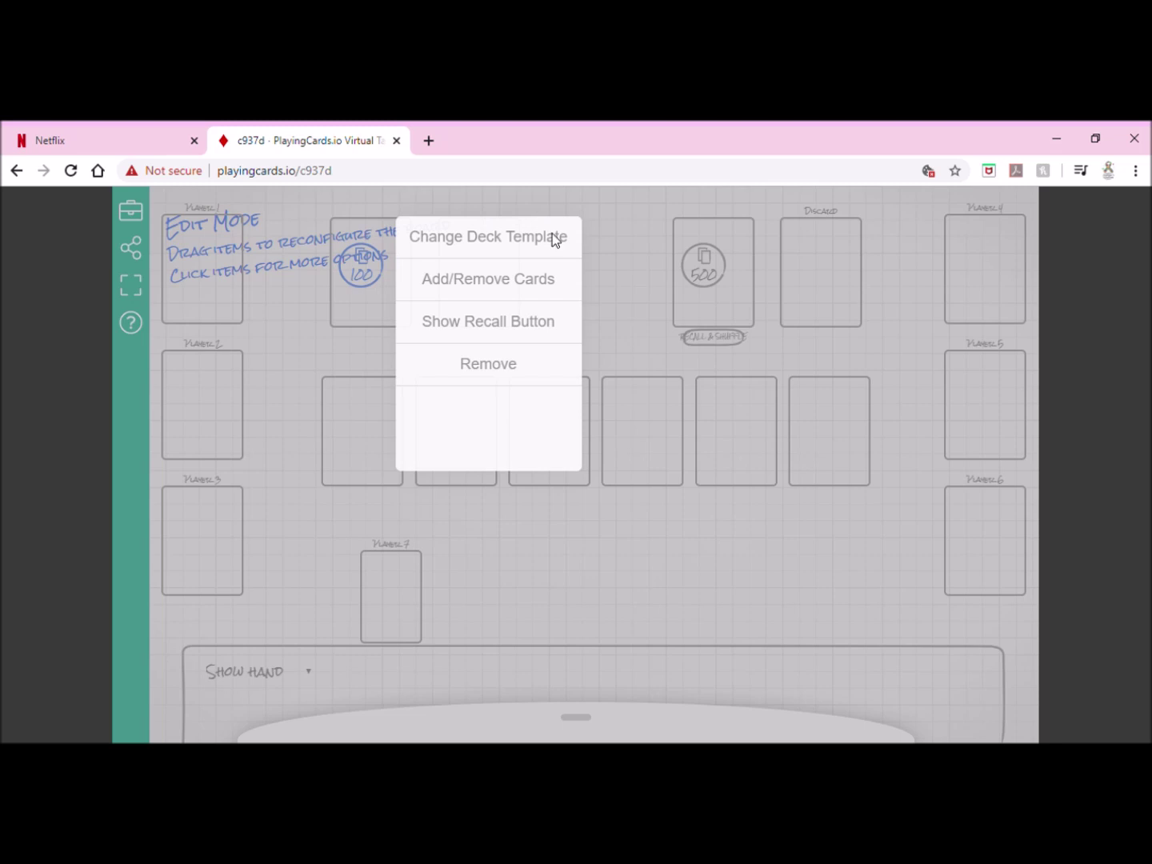
click(527, 281)
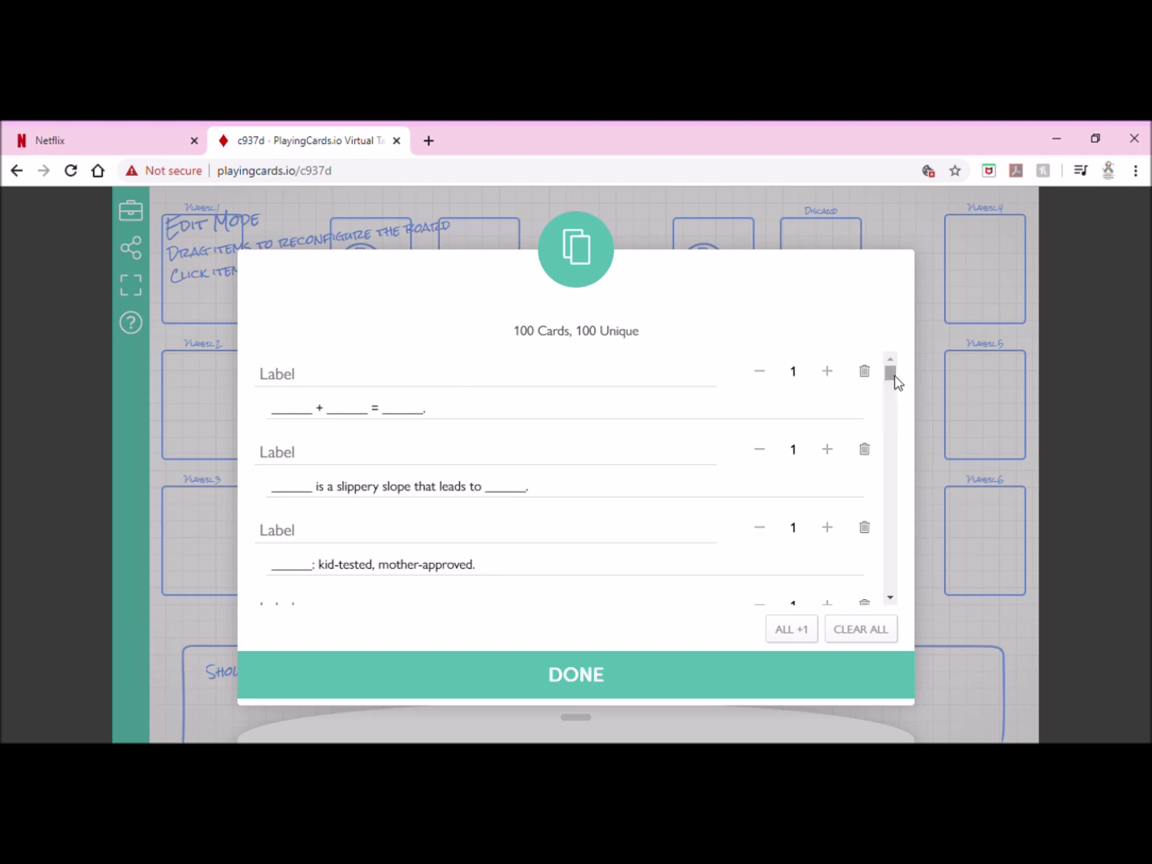
drag(892, 379, 897, 587)
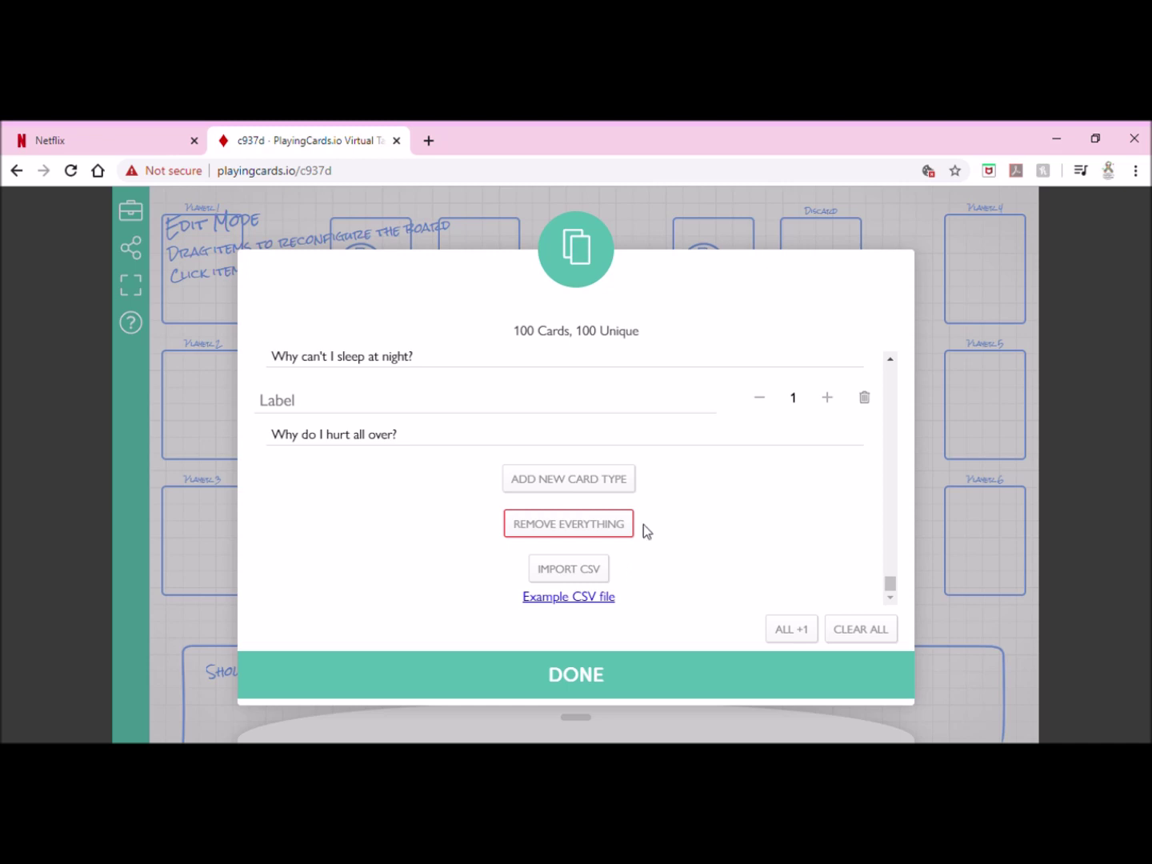
click(580, 480)
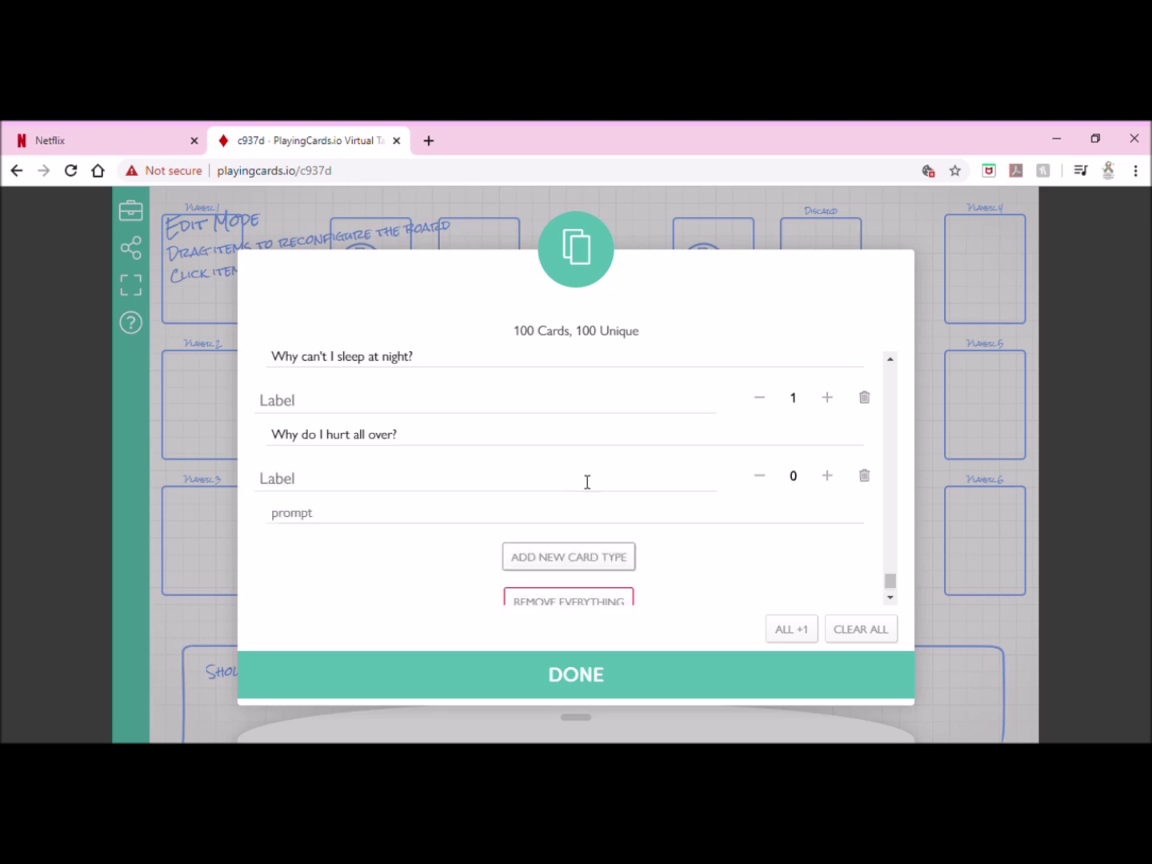
click(327, 522)
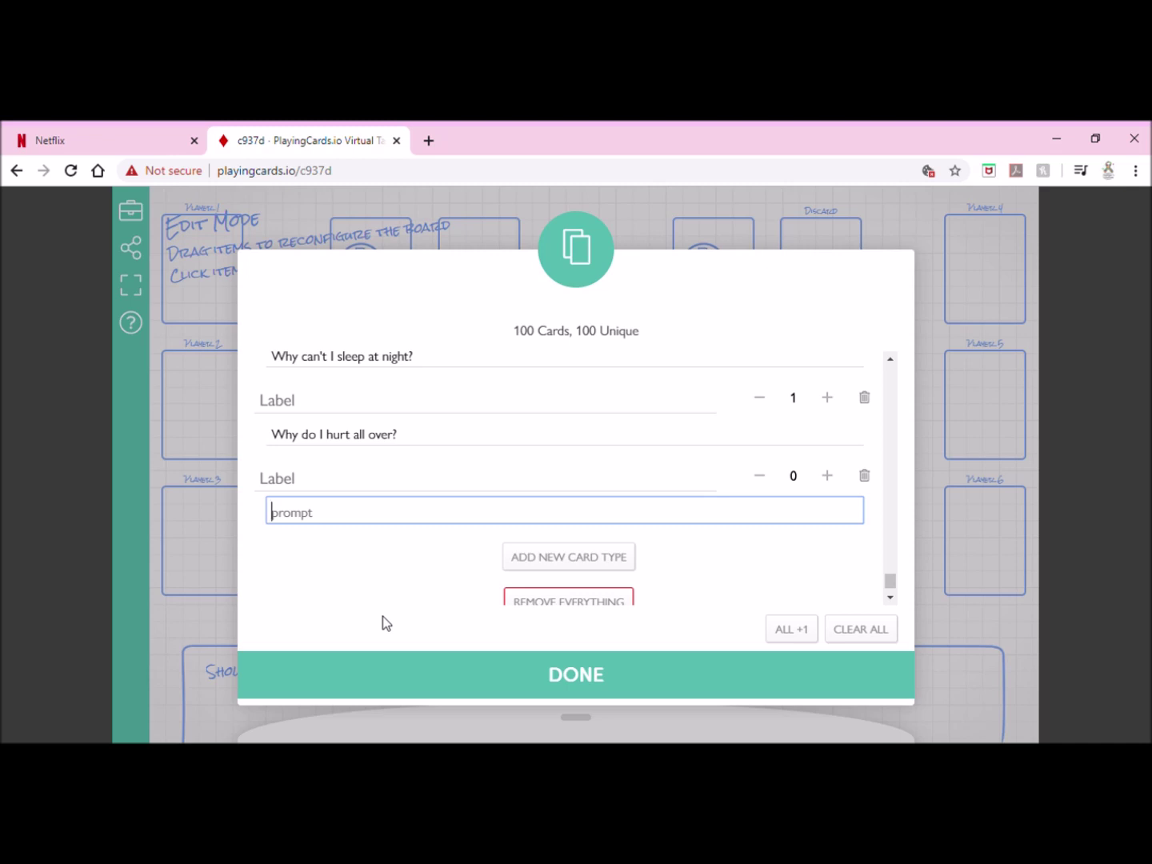
text(_____. That's what she sa)
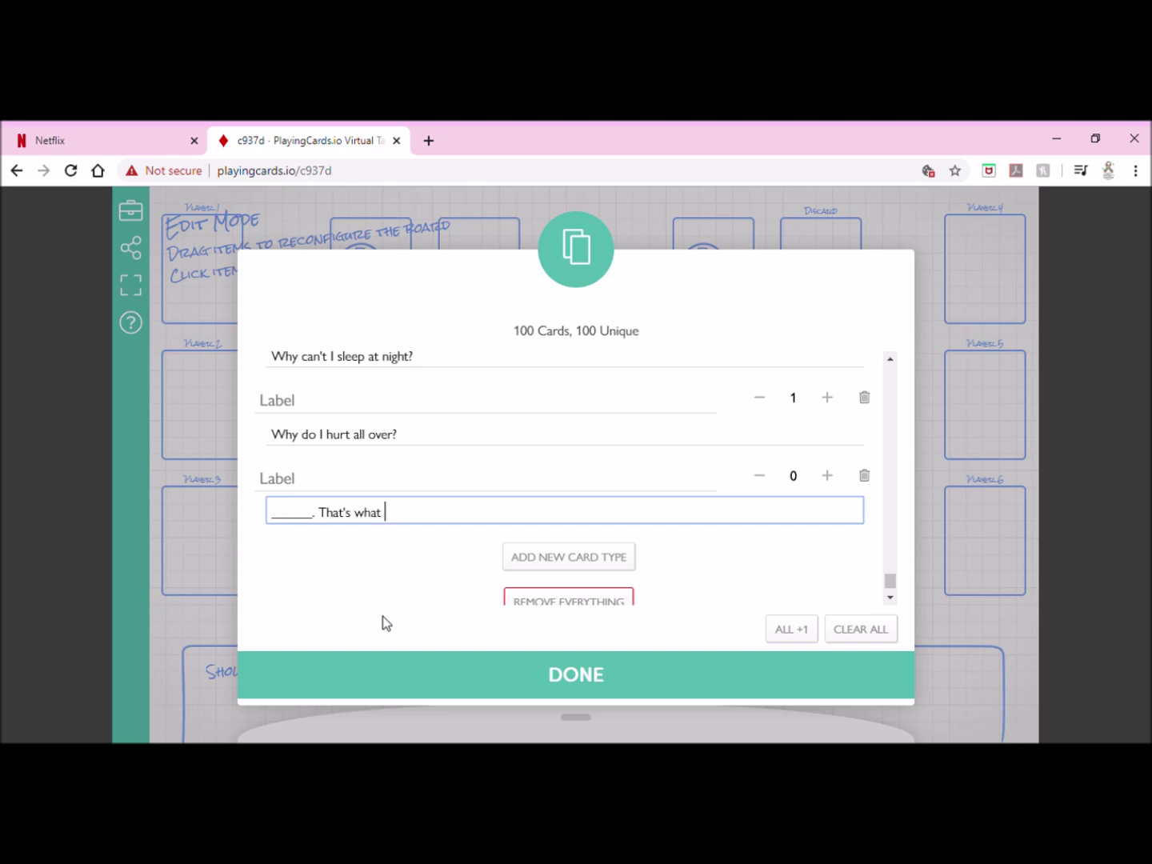
text(id.)
click(827, 476)
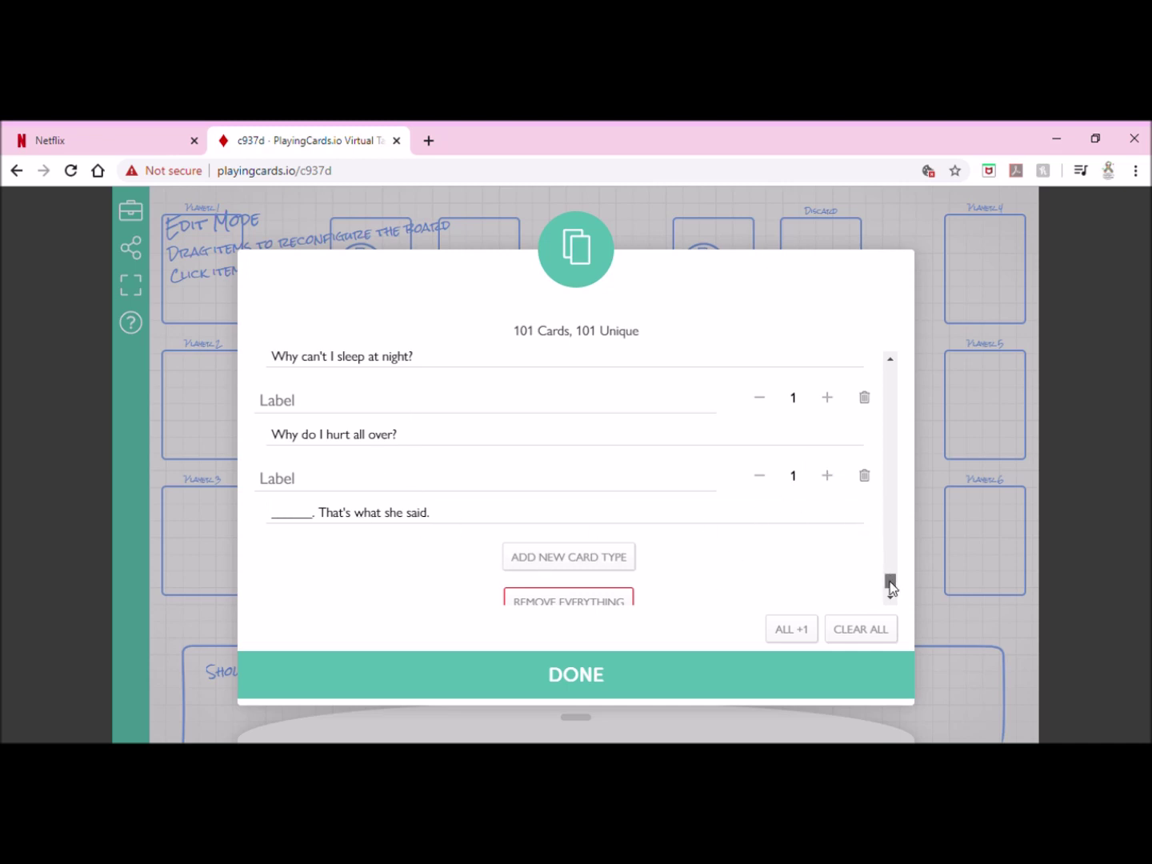
scroll(891, 596, down, 1)
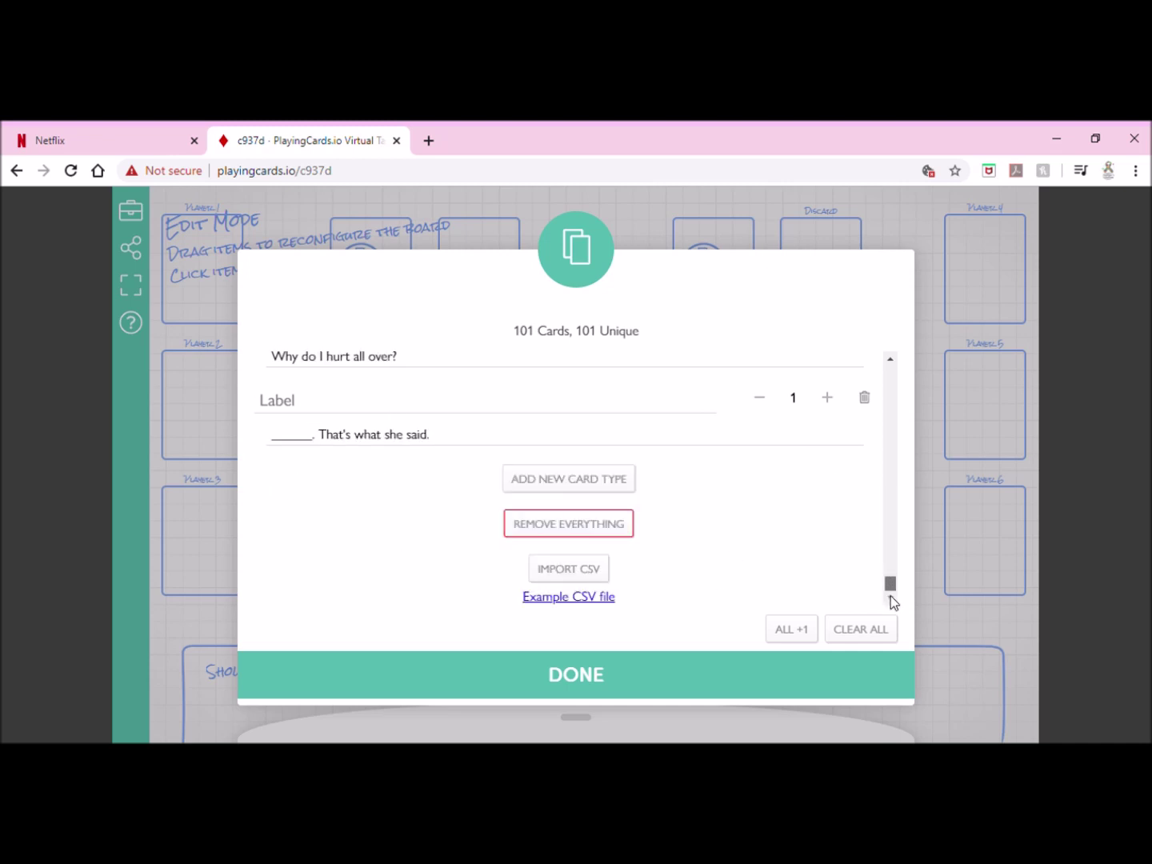
click(596, 681)
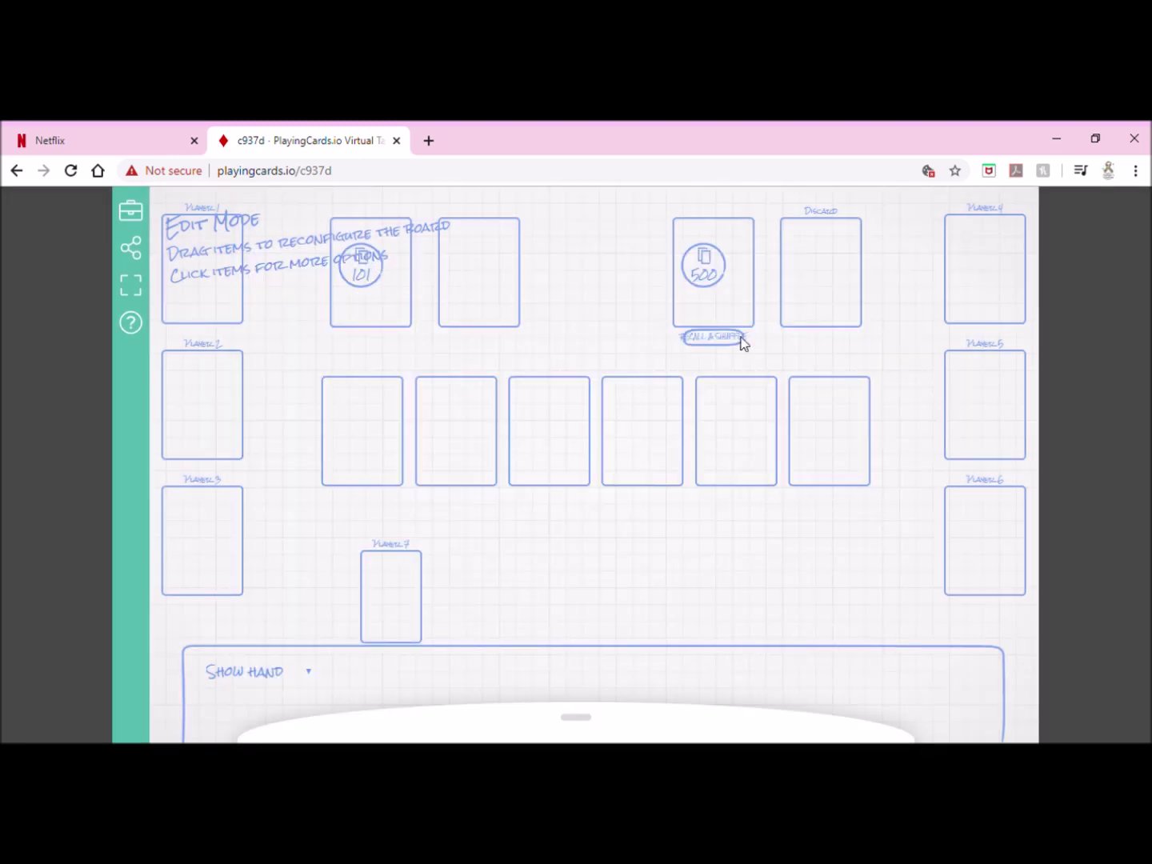
Add one copy of a new response card reading "Coronavirus" to the white card deck.
click(718, 272)
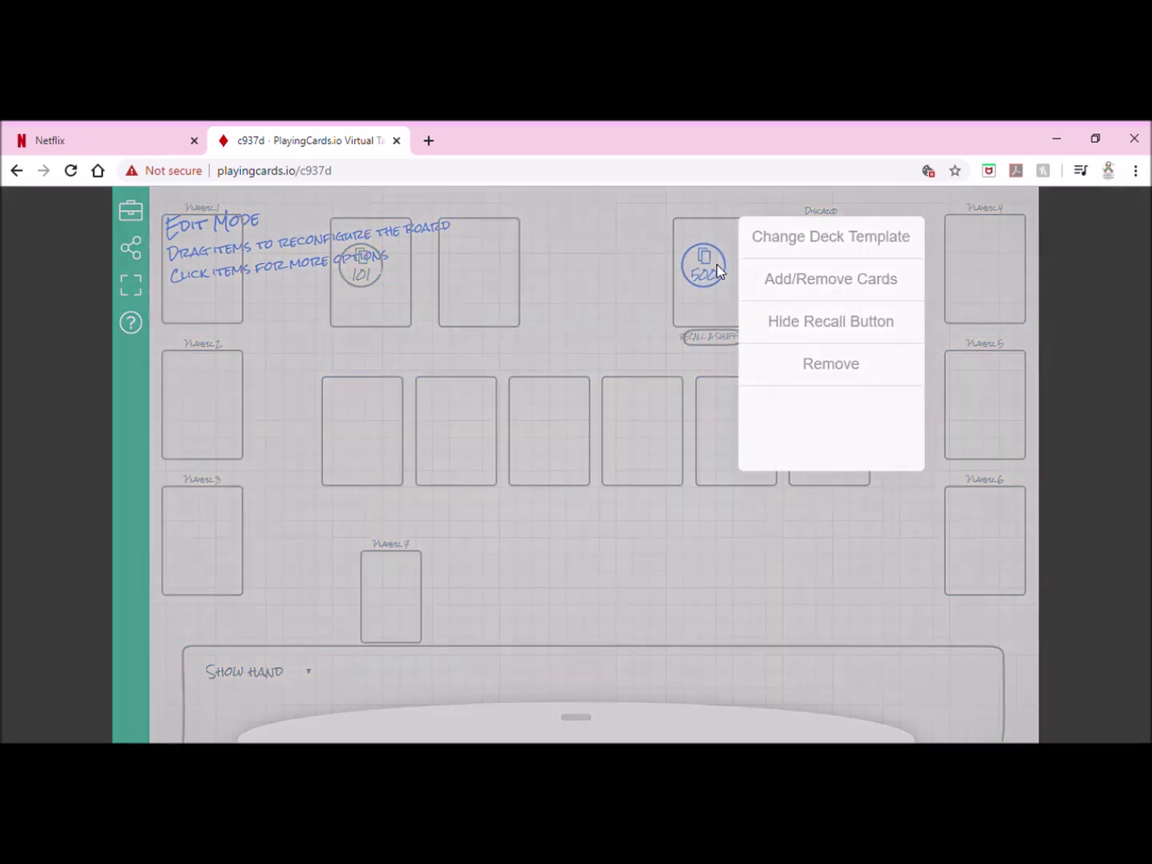
click(861, 280)
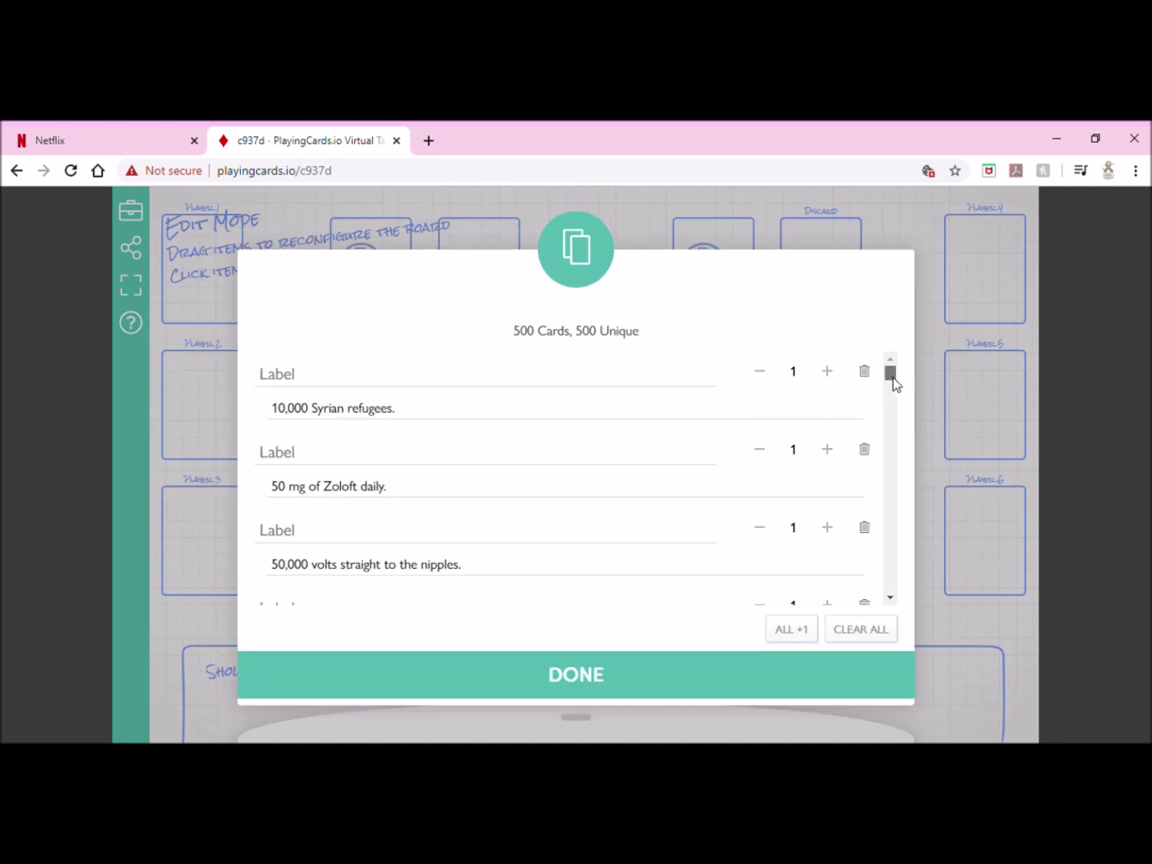
drag(892, 377, 896, 620)
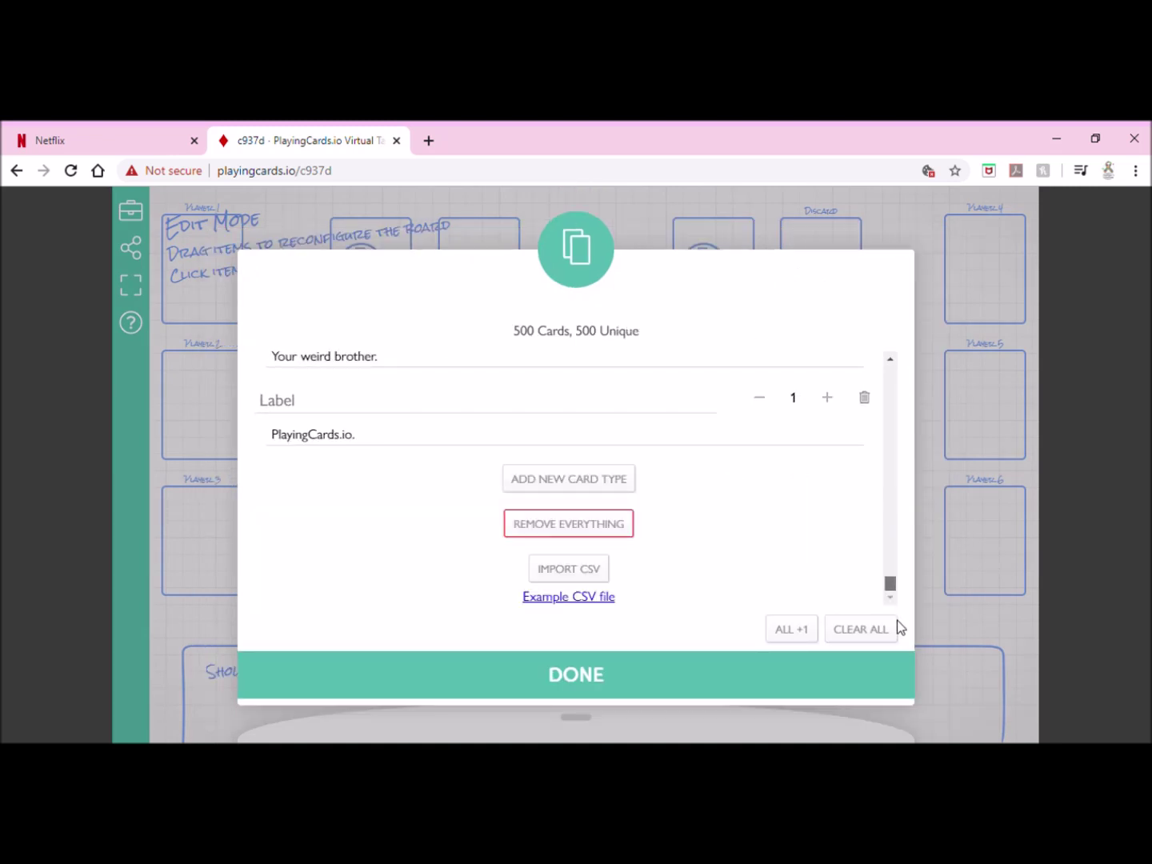
click(592, 478)
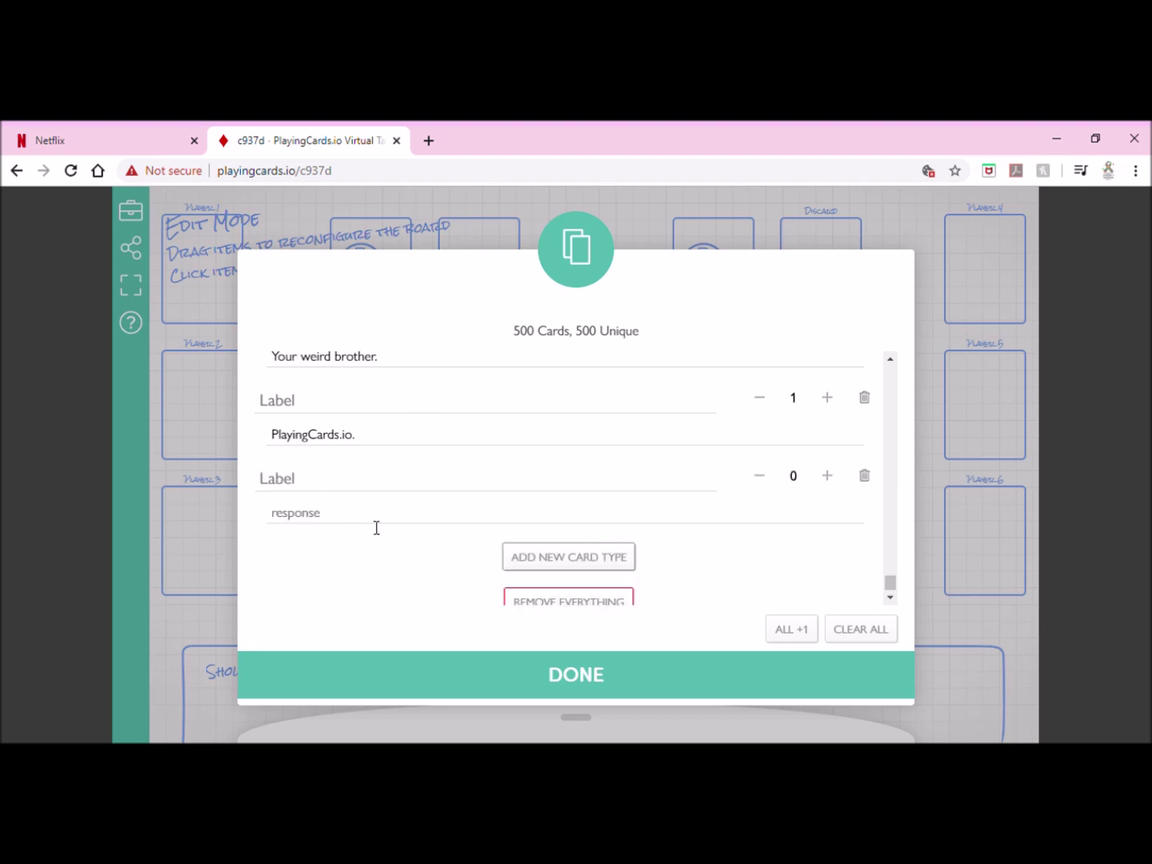
click(316, 515)
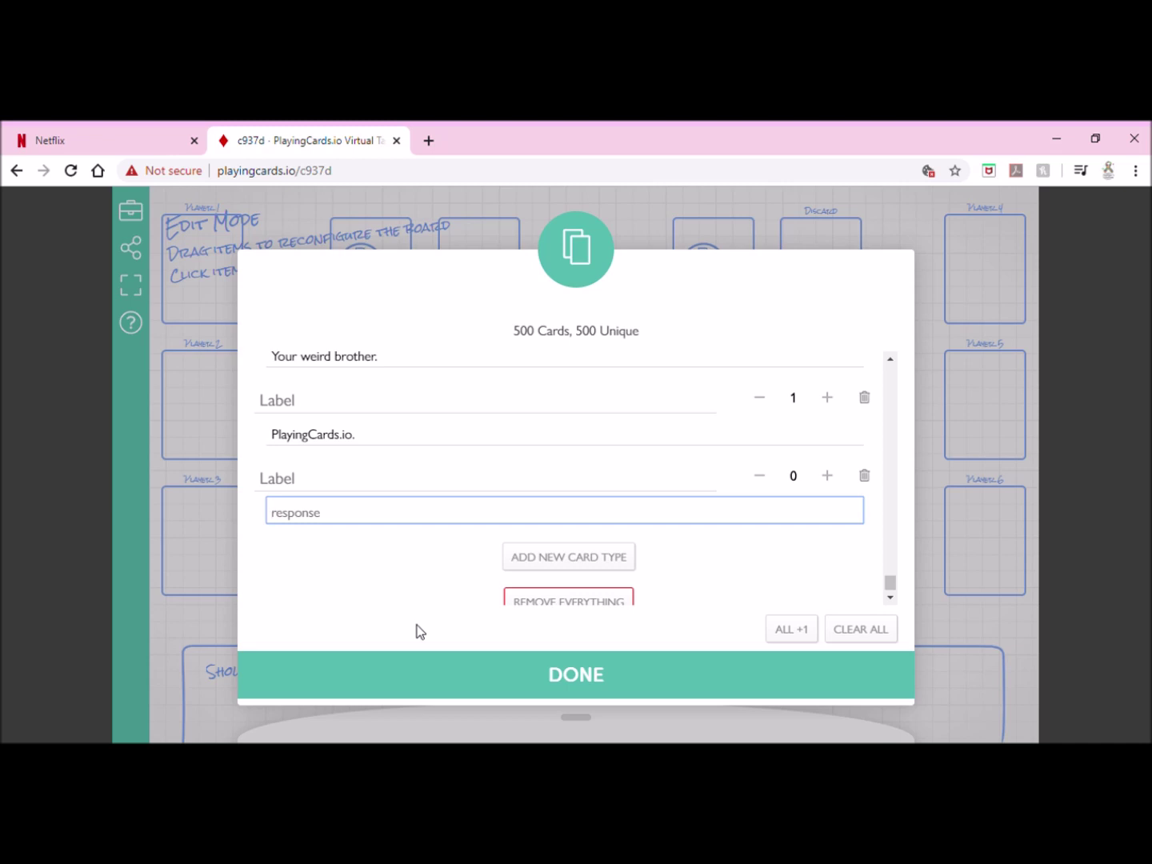
text(Coronavirus)
click(828, 478)
click(828, 478)
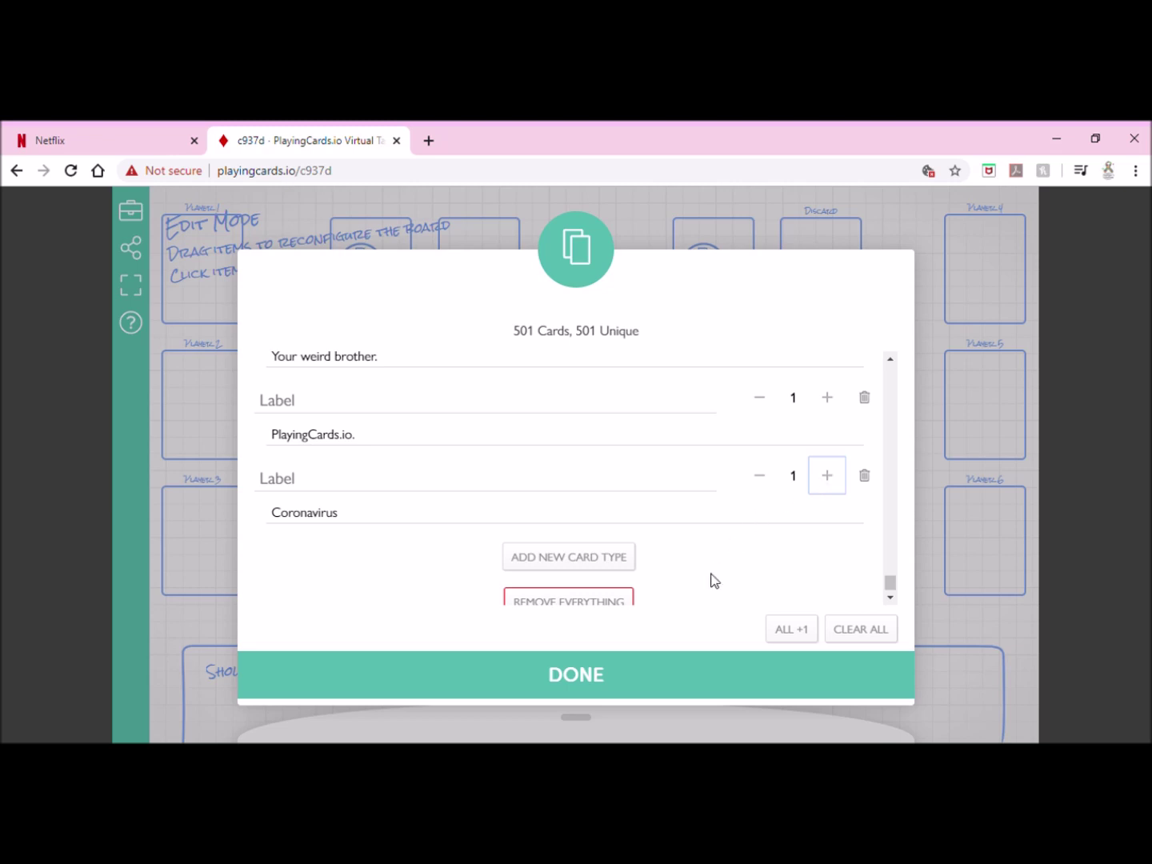
scroll(890, 596, down, 1)
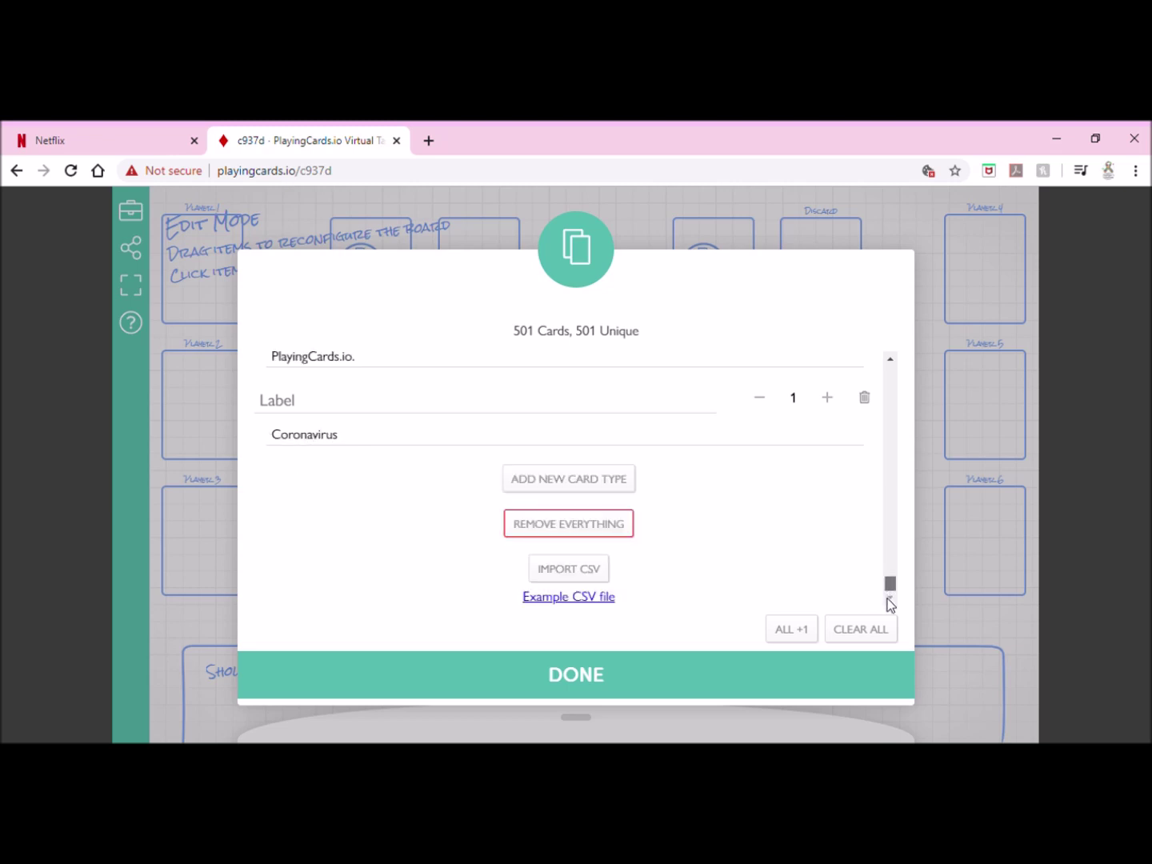
click(582, 689)
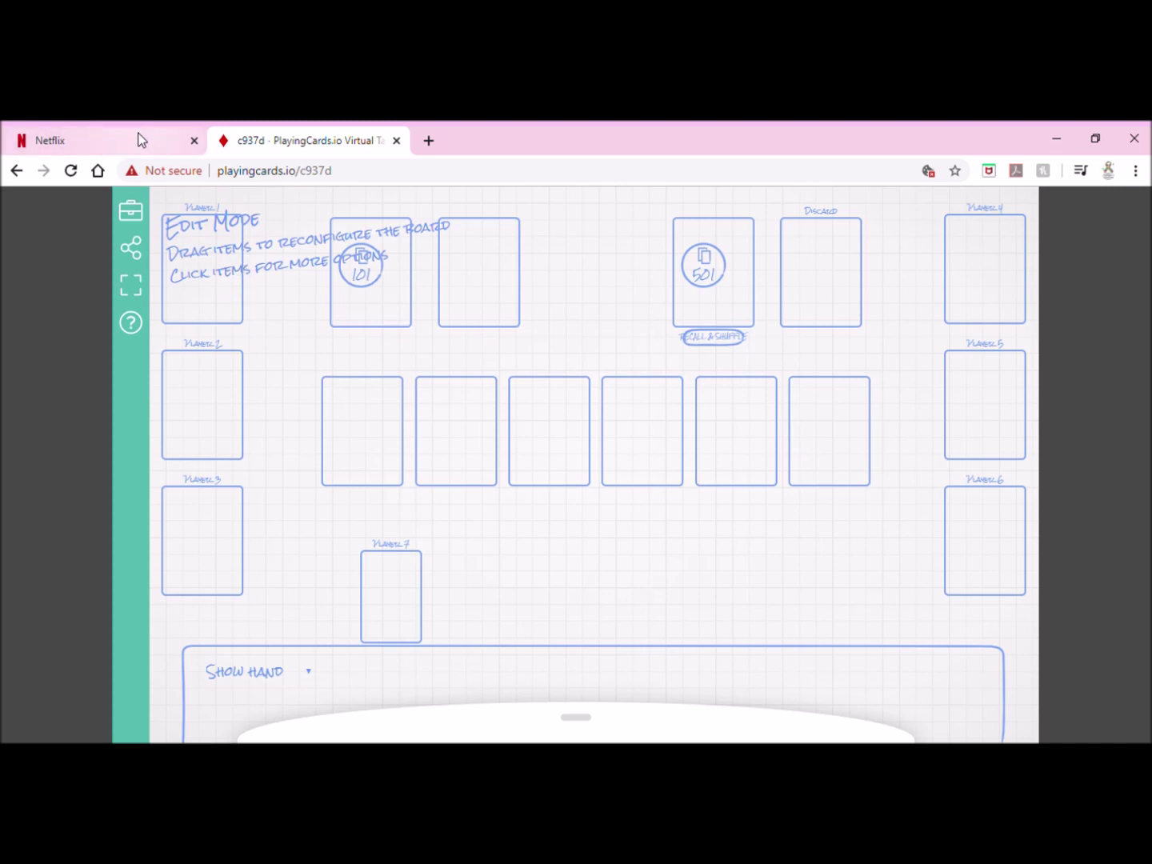
Back in play mode, discard the two remaining hand cards and recall and shuffle all white cards into their deck.
click(133, 209)
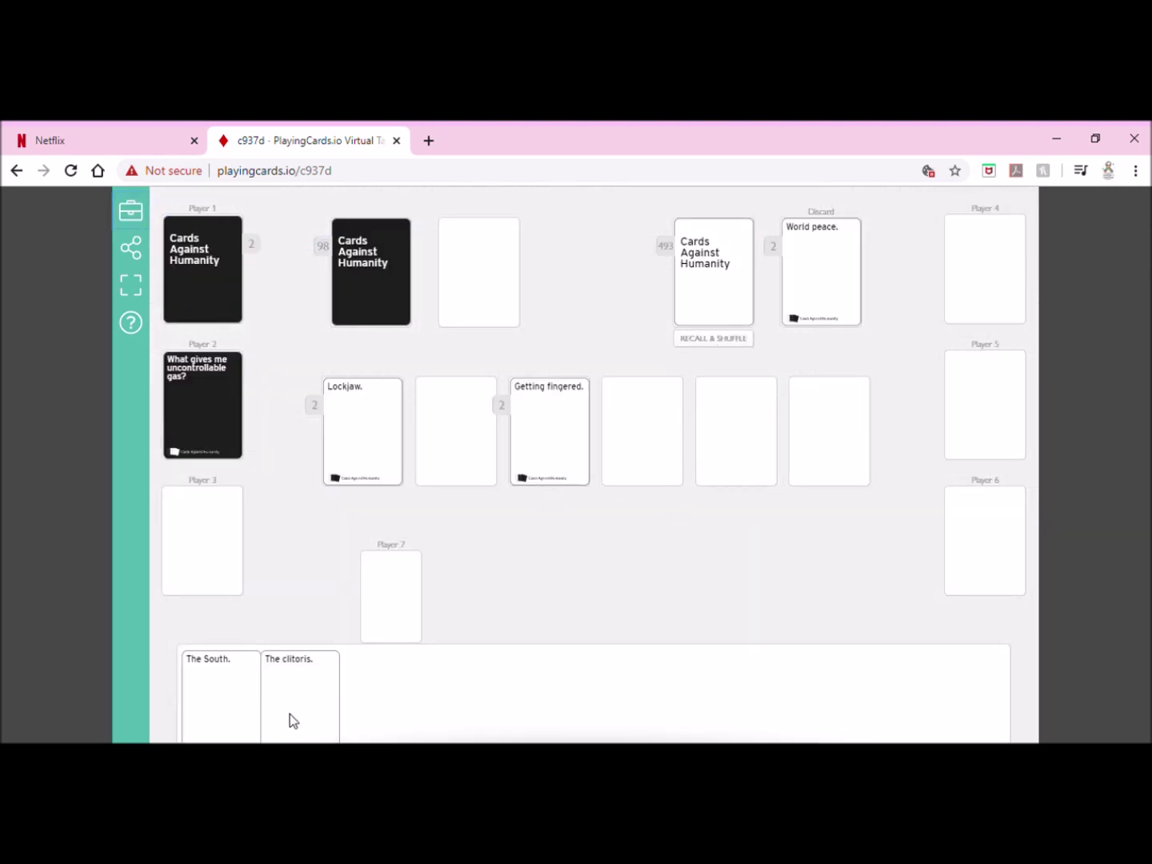
drag(306, 693, 833, 260)
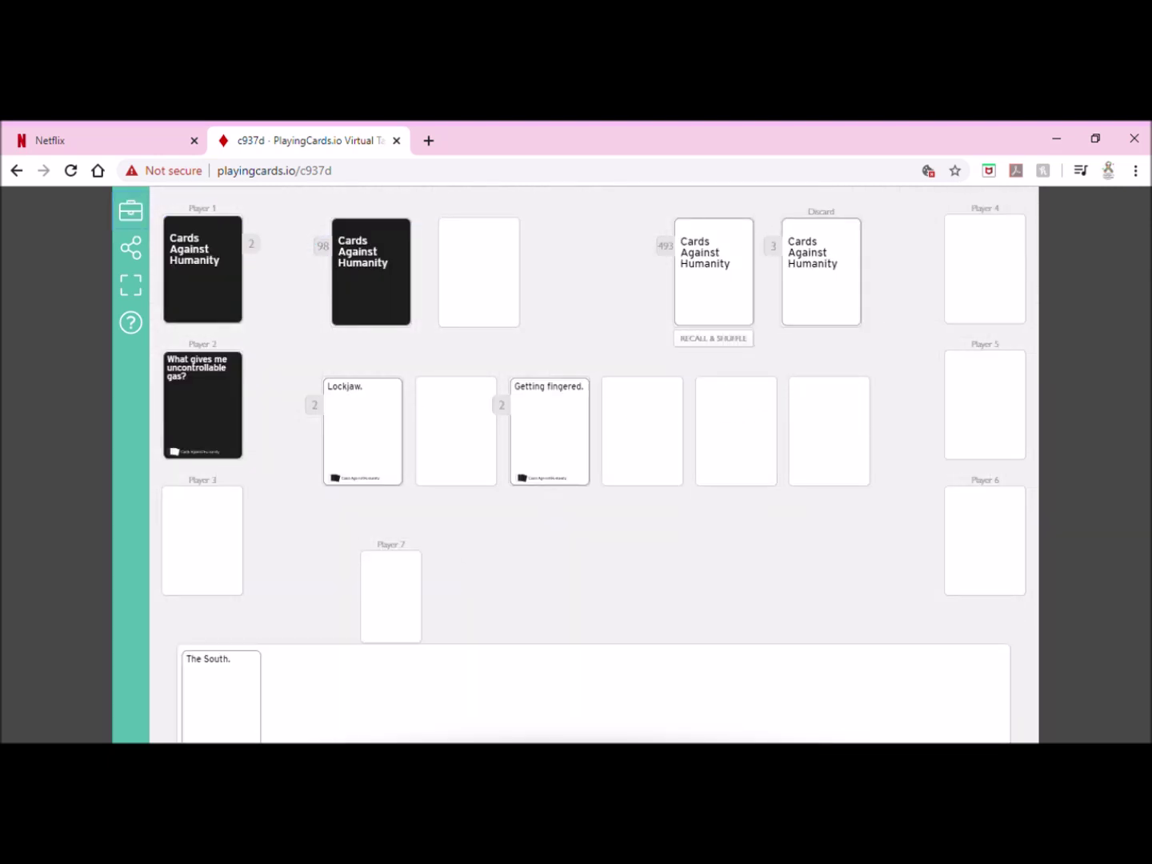
drag(234, 702, 832, 298)
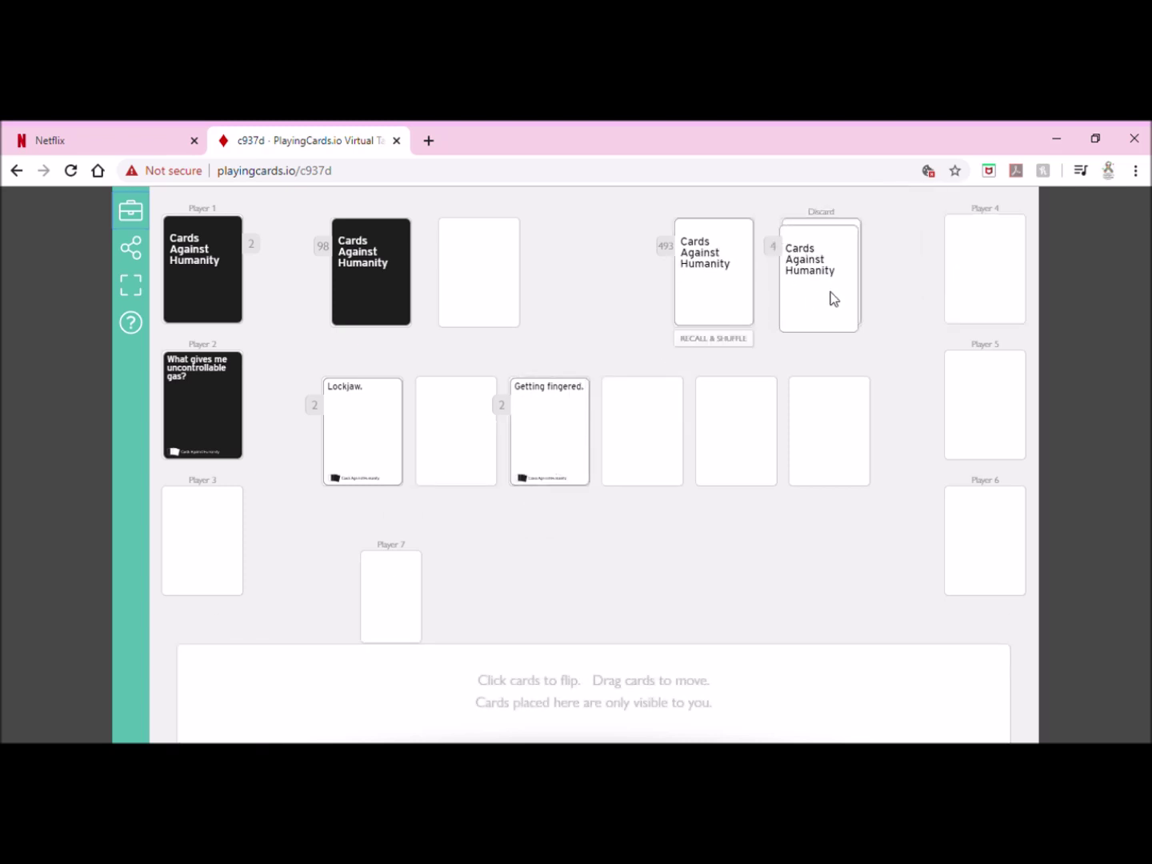
click(730, 338)
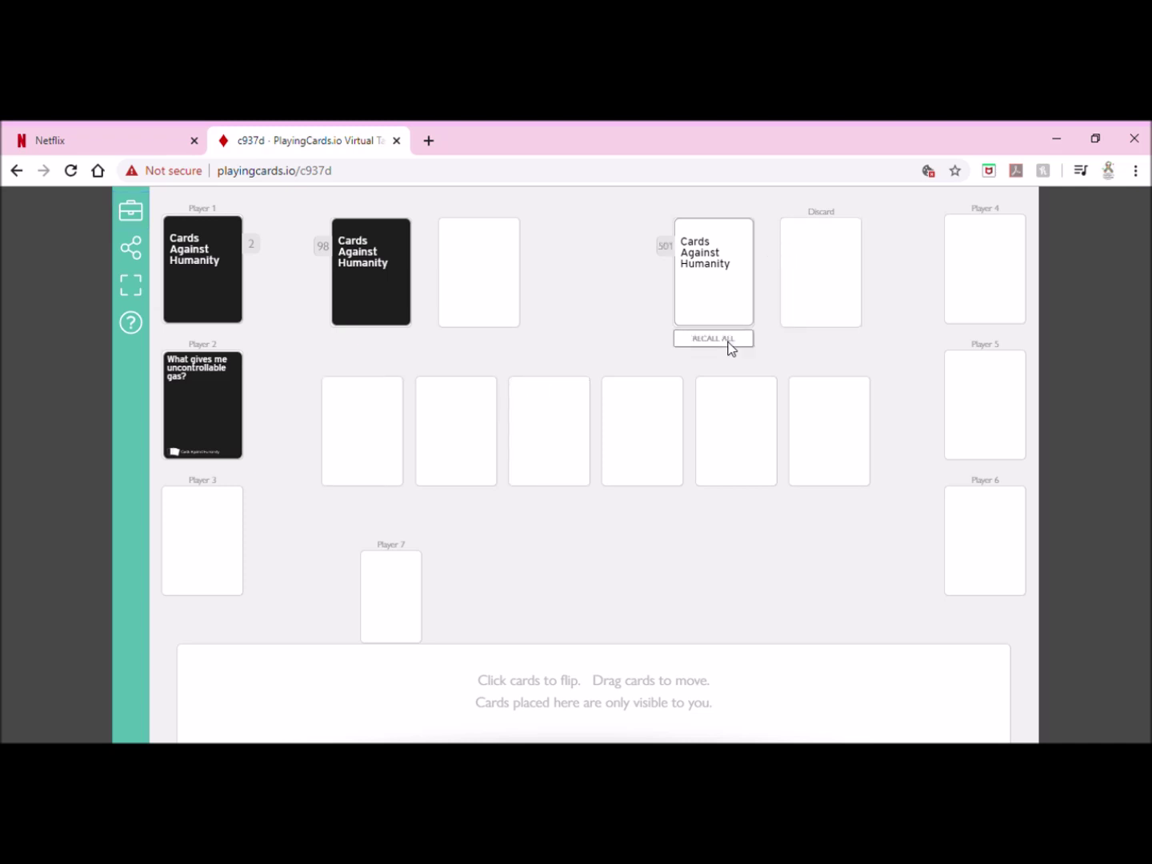